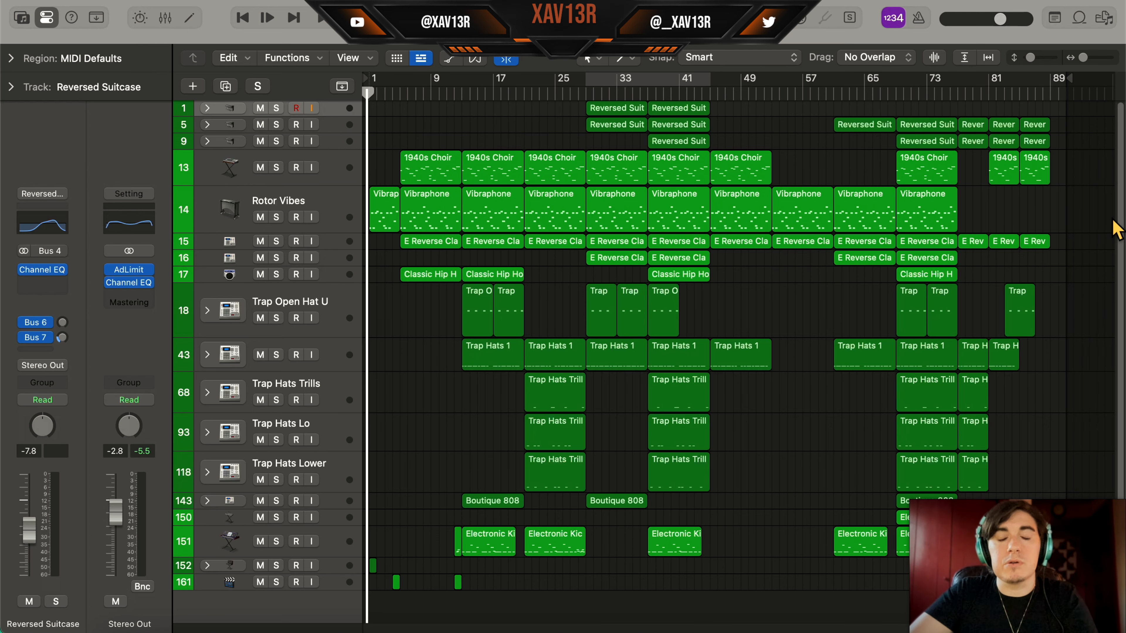
Step: Play the finished beat from the start, skipping ahead to about bar 12 and about bar 37, and stop playback
key("space")
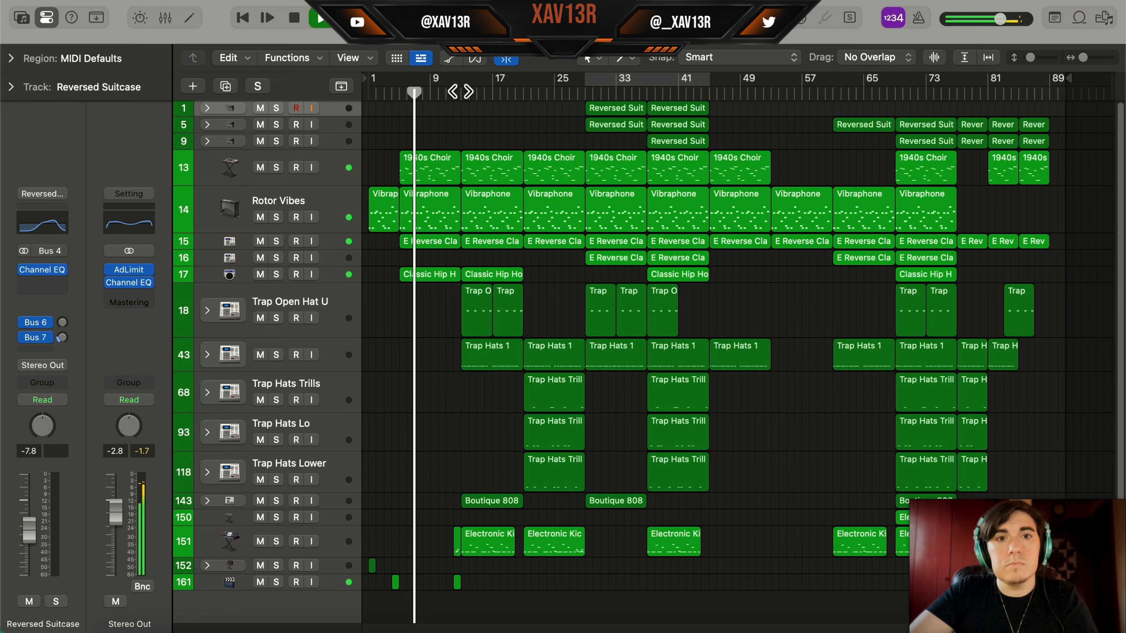
left_click(460, 92)
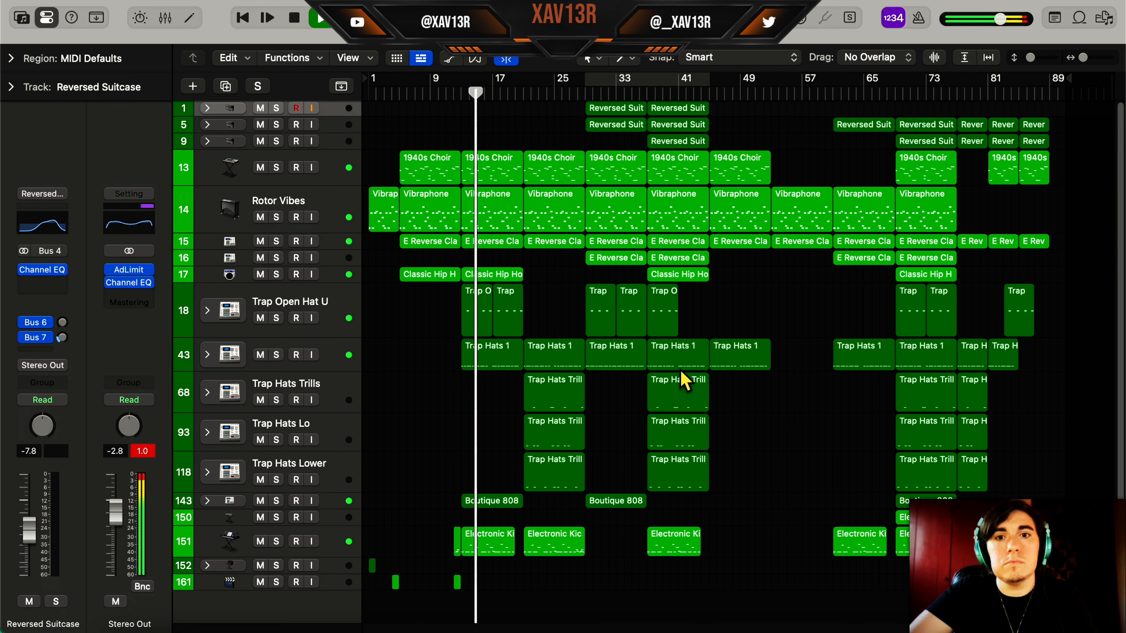
left_click(650, 91)
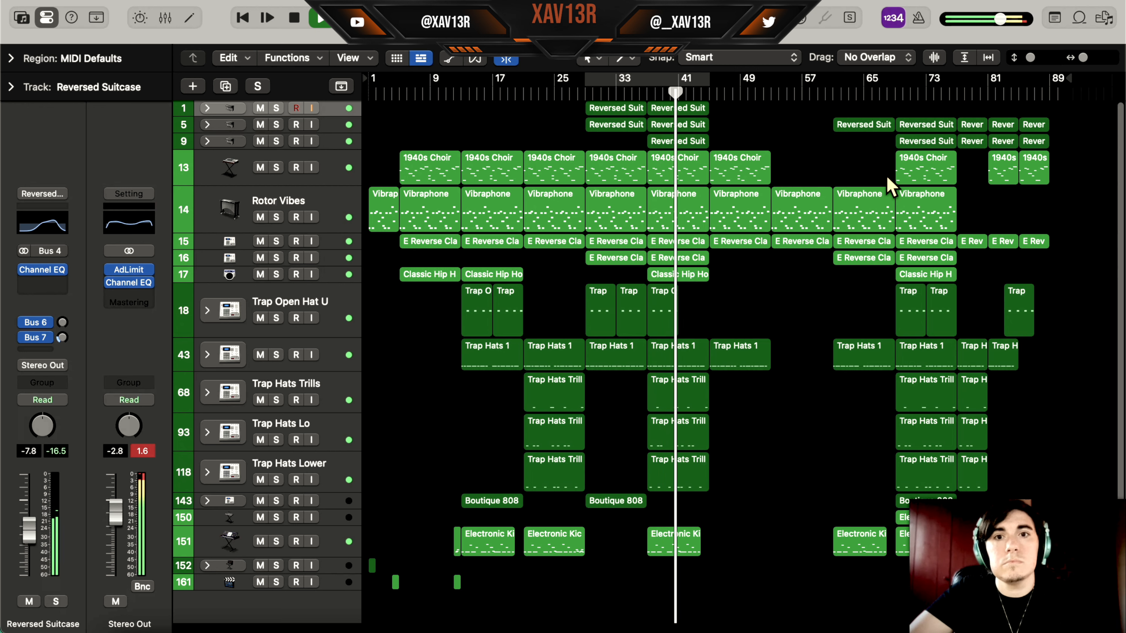
key("space")
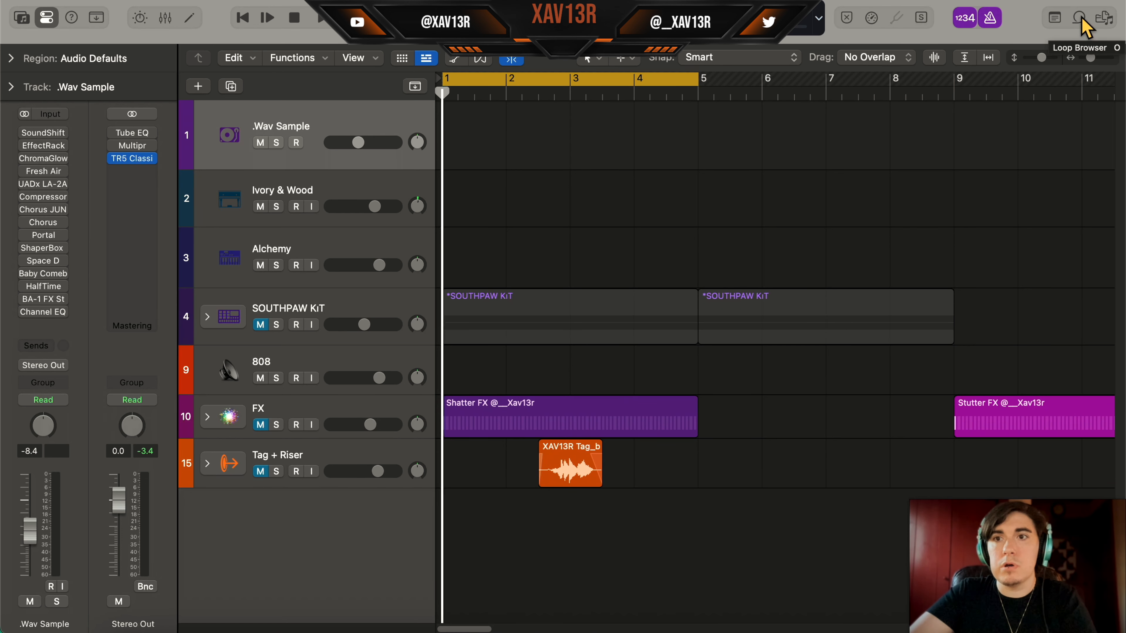
Step: Open the loop browser and look through its list of sound packs
left_click(1082, 20)
left_click(986, 60)
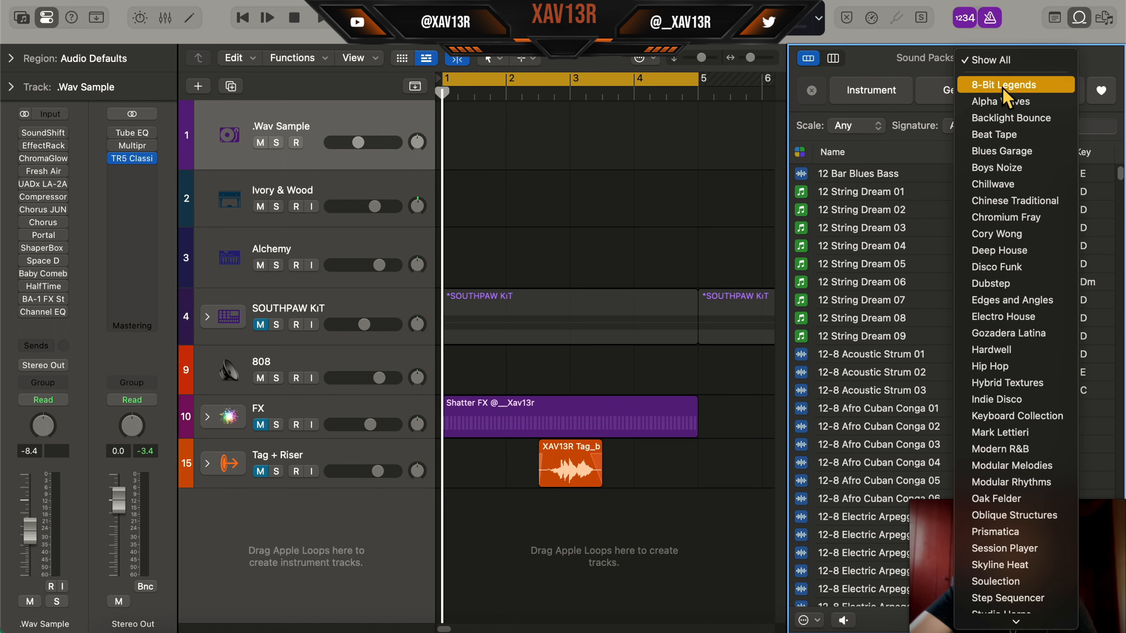
scroll(1015, 284, "down", 5)
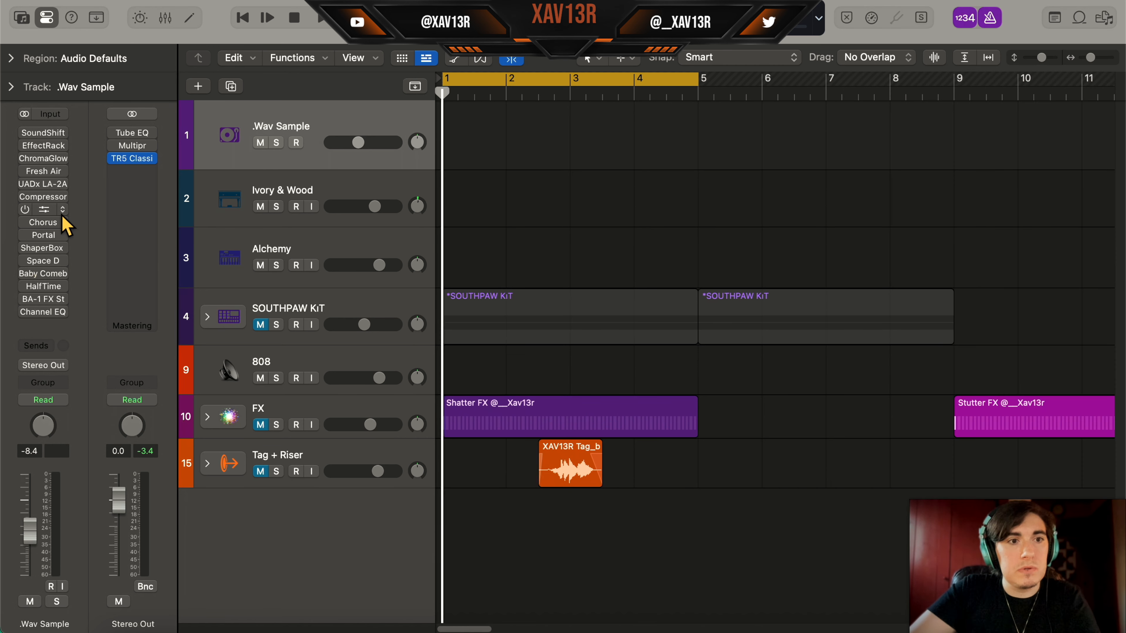
Step: Search the plug-in list of the .Wav Sample track's Chorus JUN slot for "space", leaving the slot's plug-in in place
left_click(43, 209)
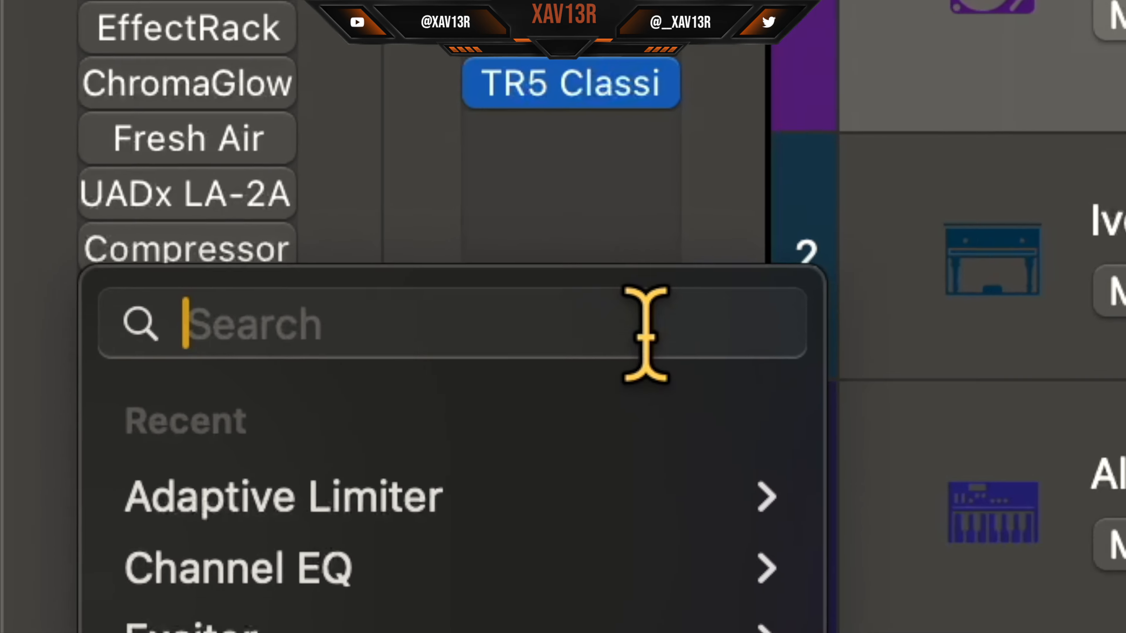
type("space")
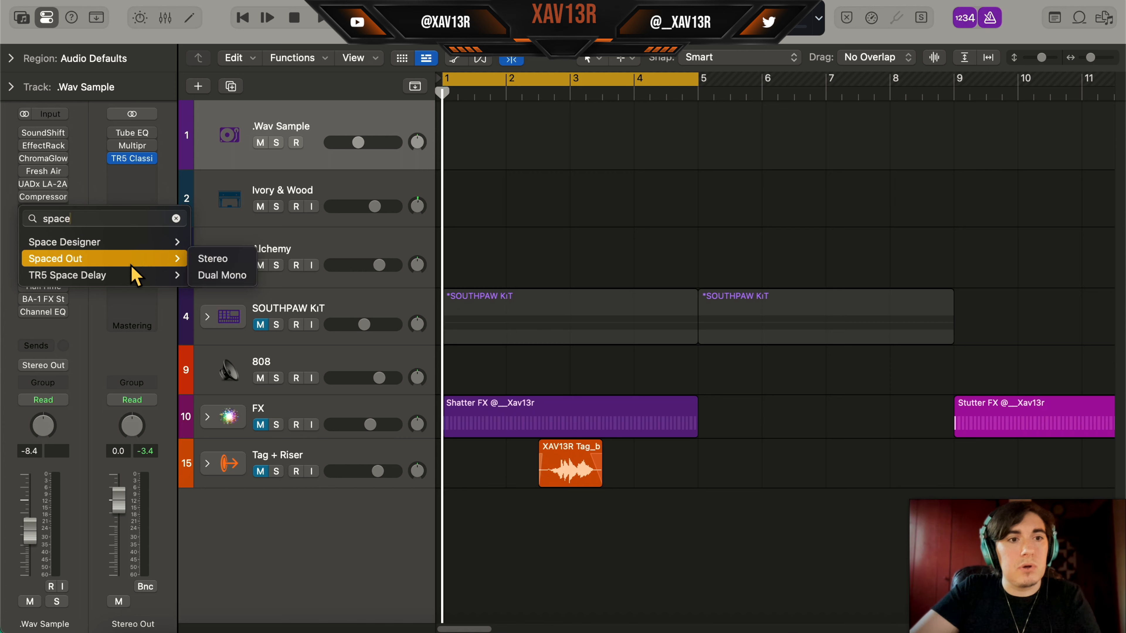
left_click(732, 243)
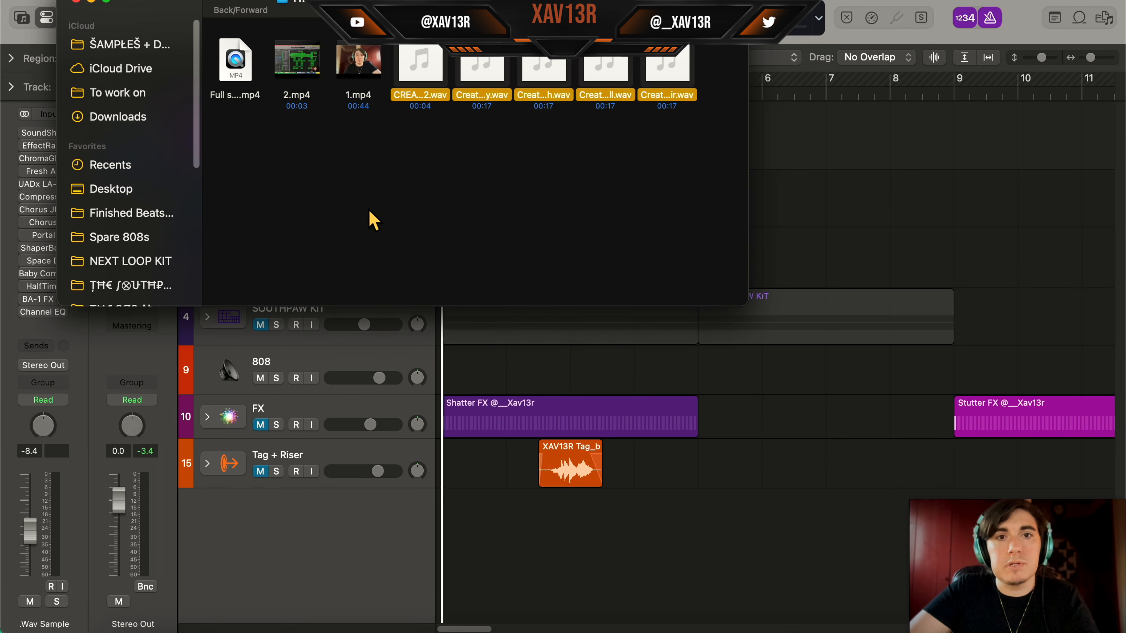
Step: In Finder, arrange and resize the window with the WAV stems so it sits beside the project's track list
left_click(370, 212)
left_click_drag(383, 2, 671, 0)
left_click_drag(1029, 306, 1031, 547)
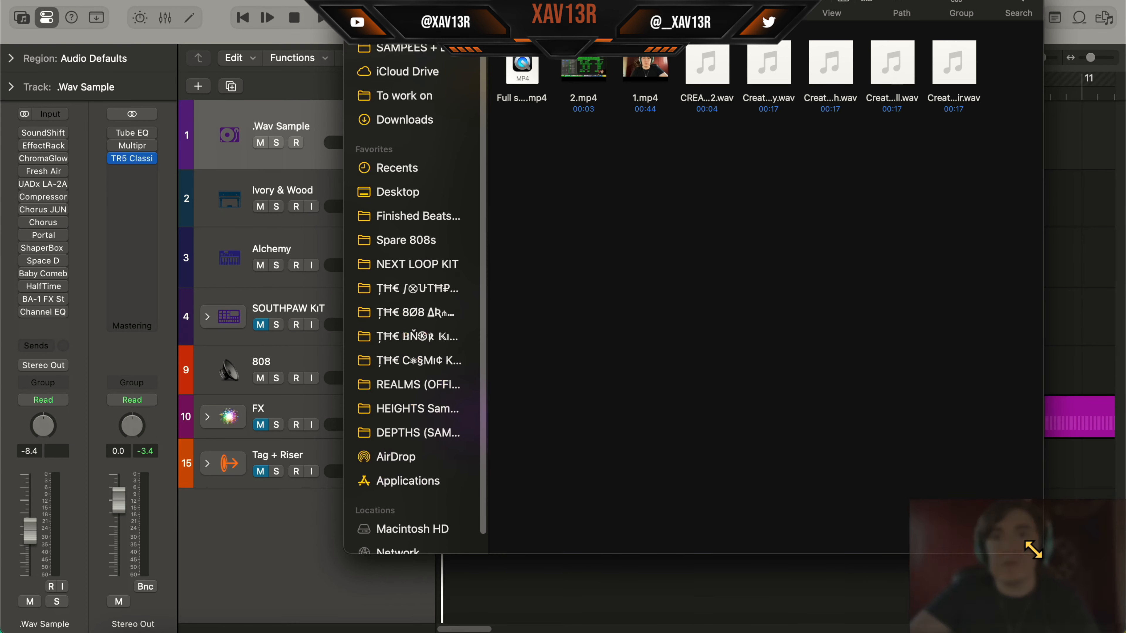
left_click_drag(340, 144, 674, 143)
Step: Preview the four stems in turn: Creatins Chorus Synth Harmony, Creatins Chorus Synth, Creatins Main Bell and the choir
left_click(860, 188)
key("space")
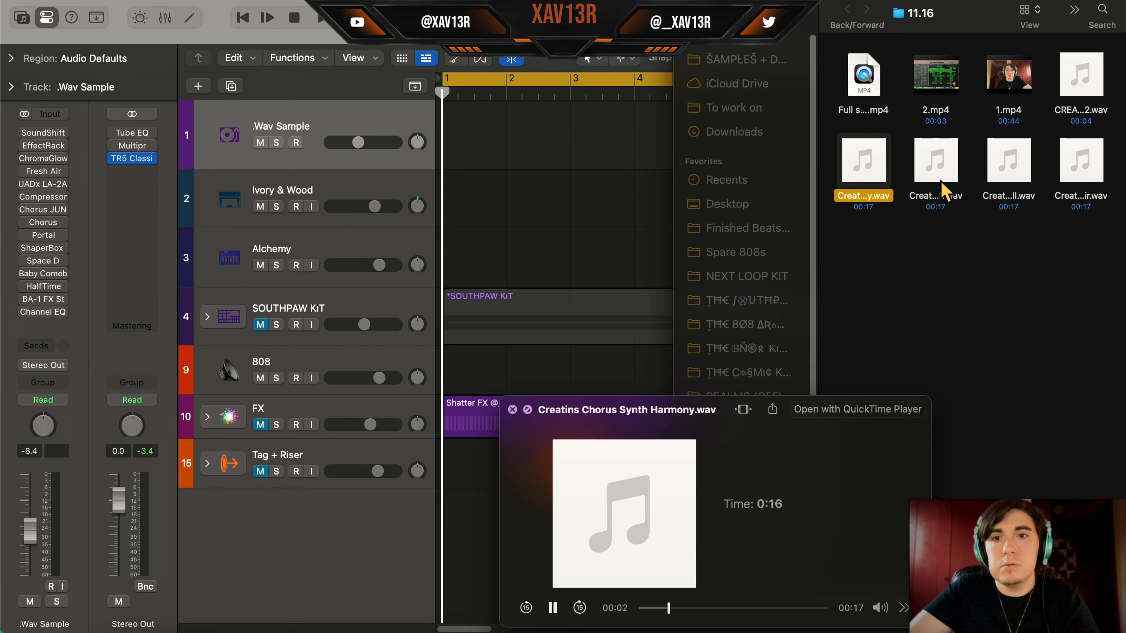
left_click(960, 174)
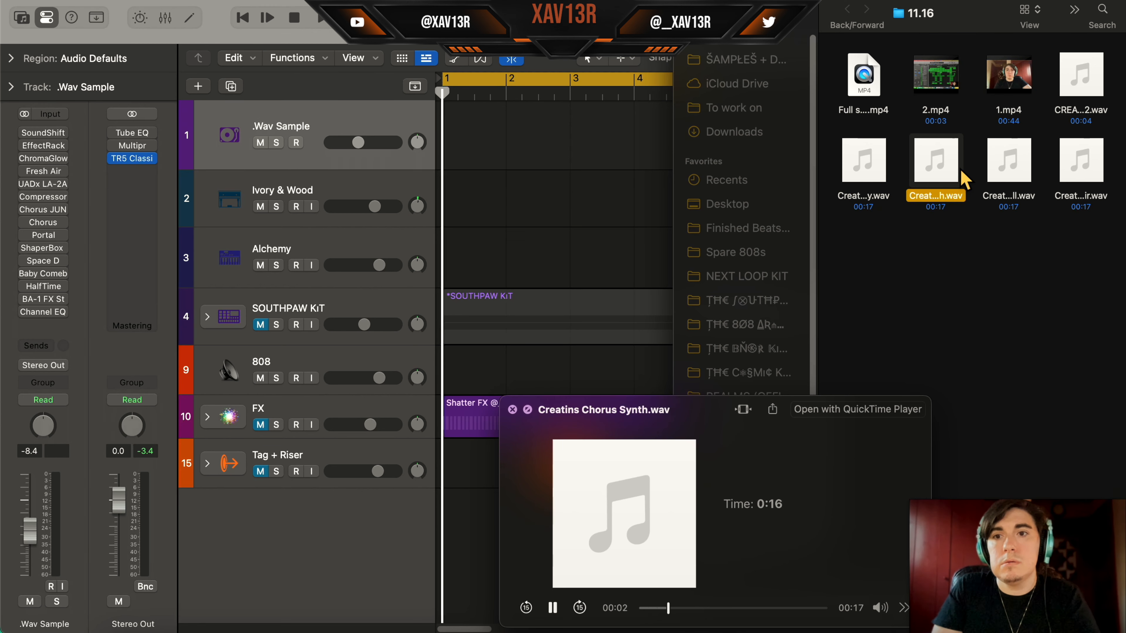
key("Right")
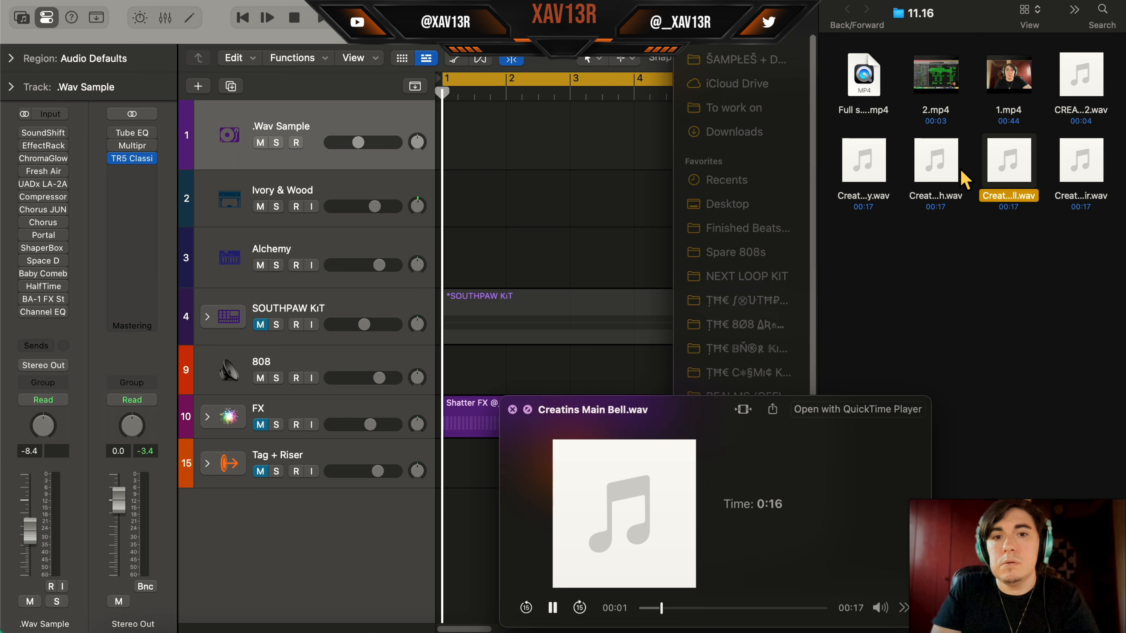
key("Right")
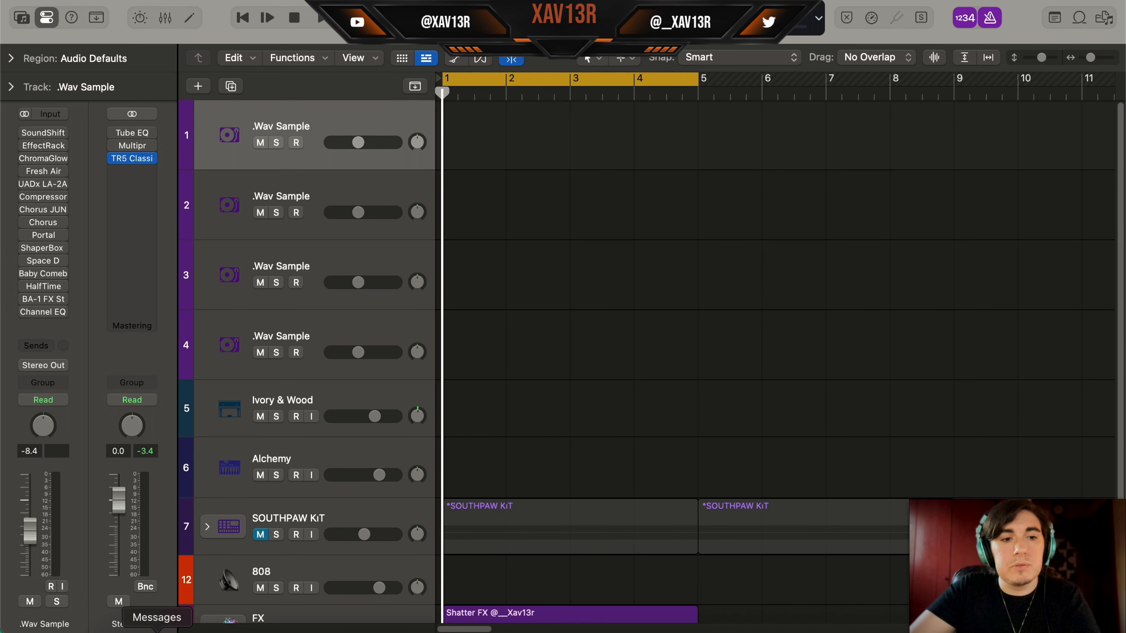
Step: Bring the four Creatins stems onto the .Wav Sample tracks and adjust ChromaGlow's Drive on the Dark Bell track
left_click(125, 625)
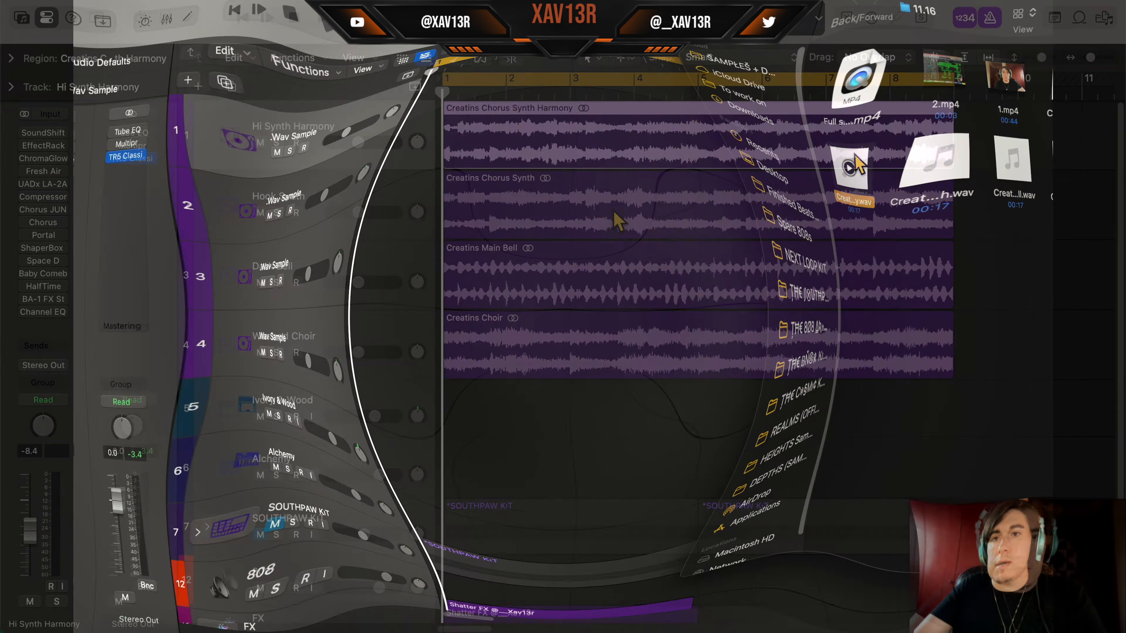
left_click(575, 286)
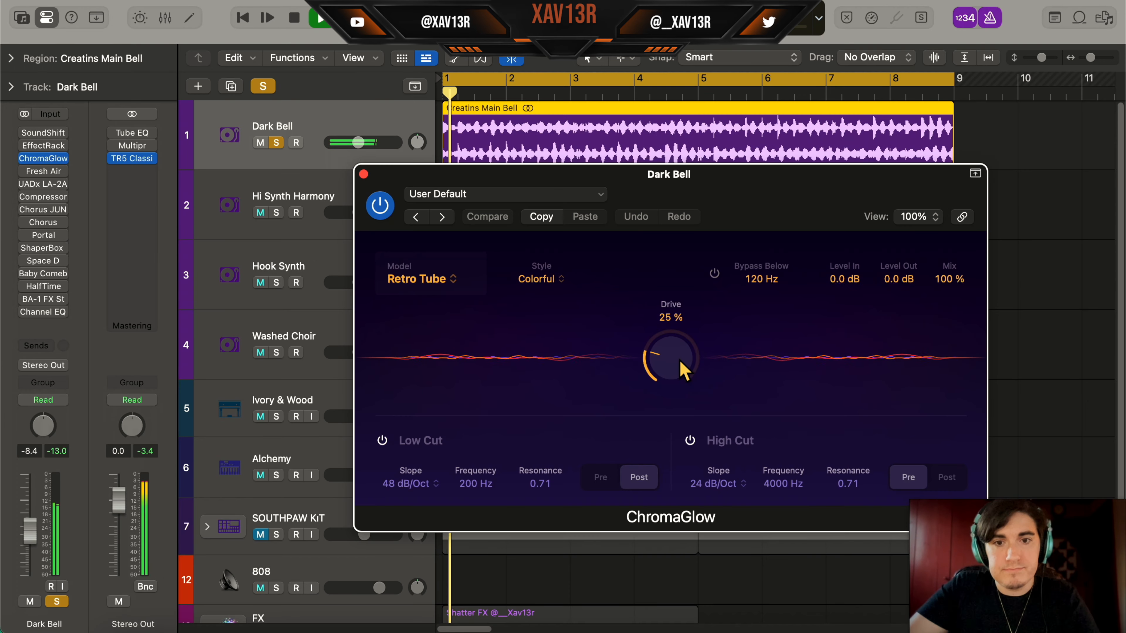
left_click_drag(677, 363, 708, 348)
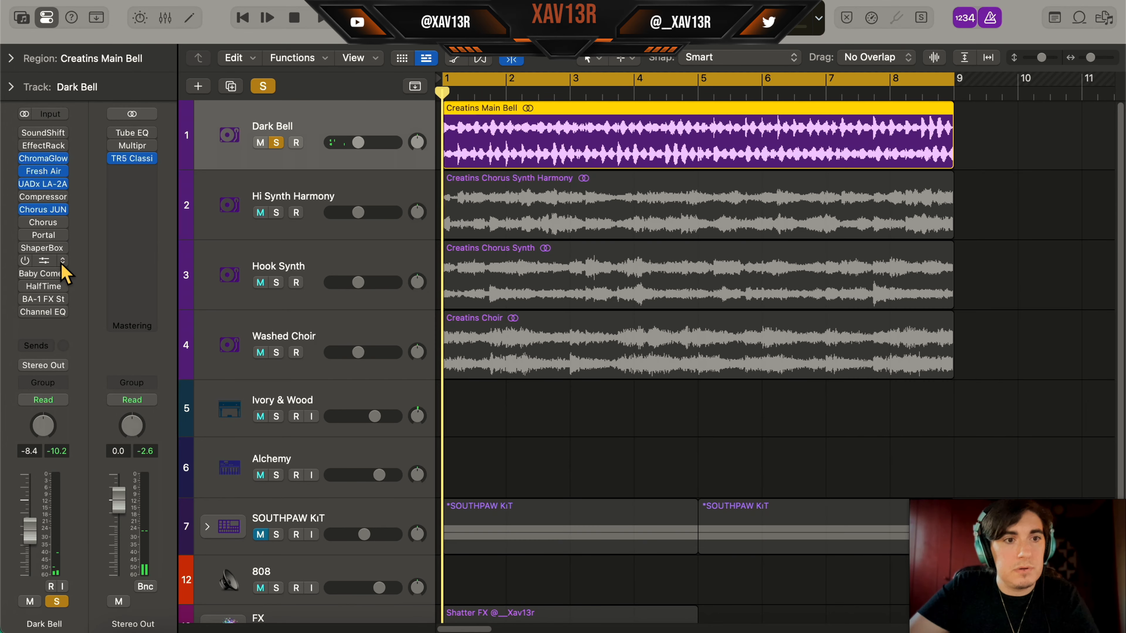
Step: Replace the plug-in below ShaperBox on the Dark Bell track with a stereo Quantec Room Simulator and reposition its window
left_click(62, 260)
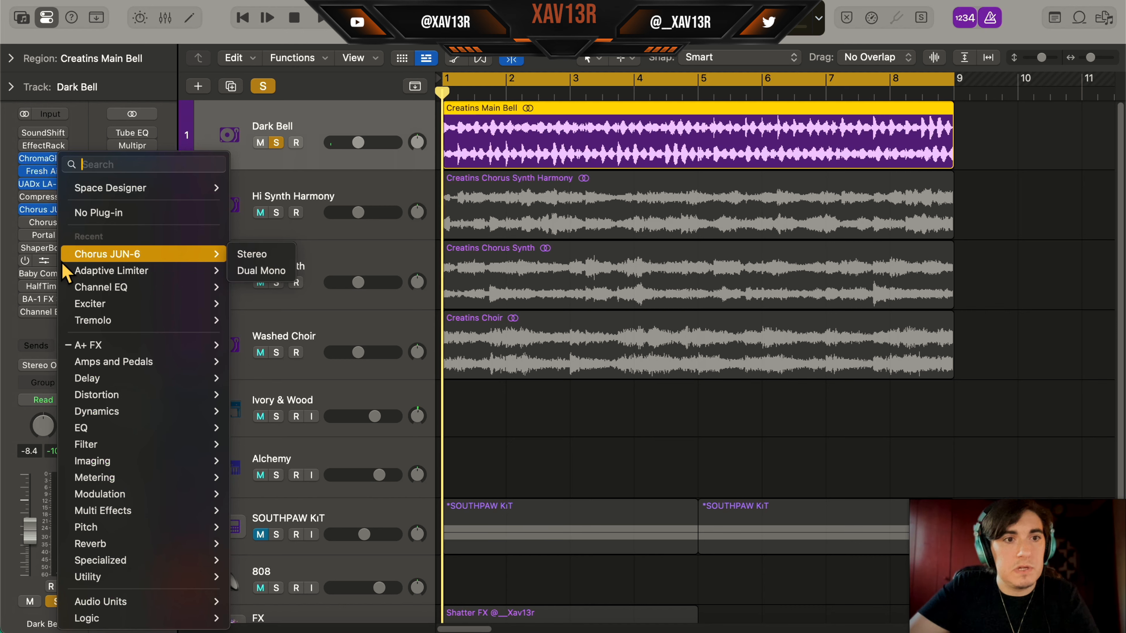
mouse_move(145, 347)
scroll(287, 415, "down", 10)
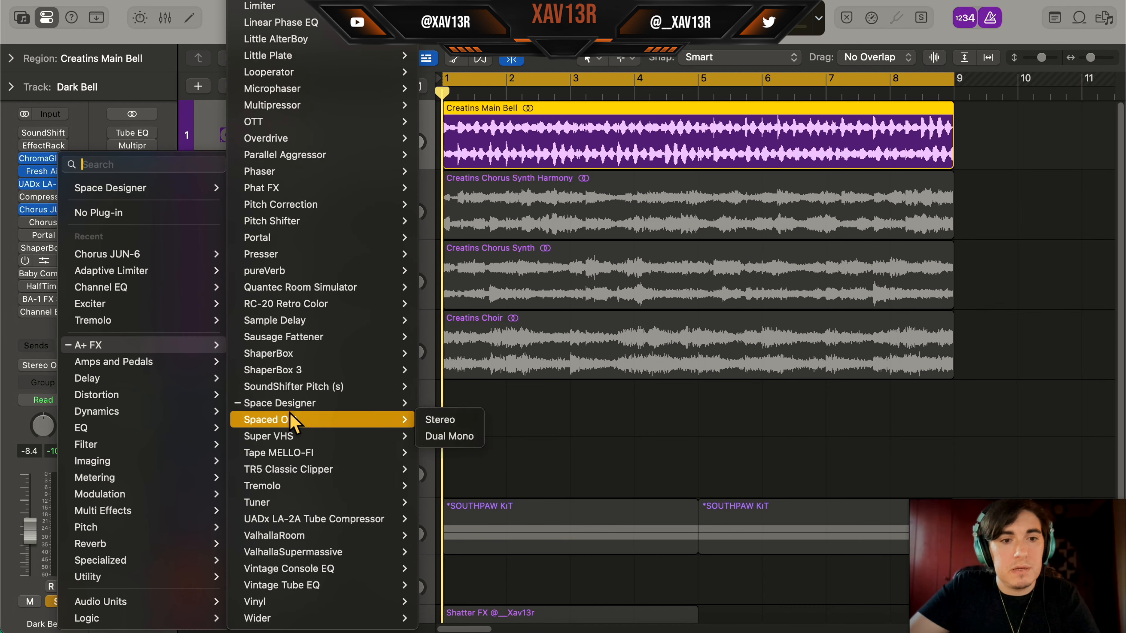
mouse_move(325, 289)
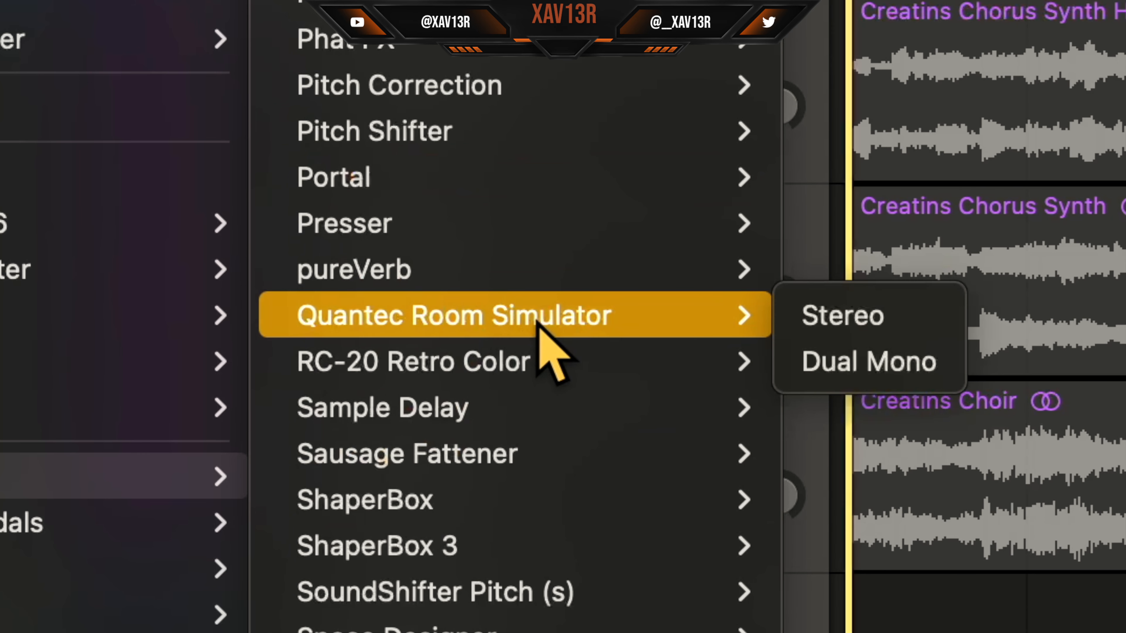
left_click(842, 316)
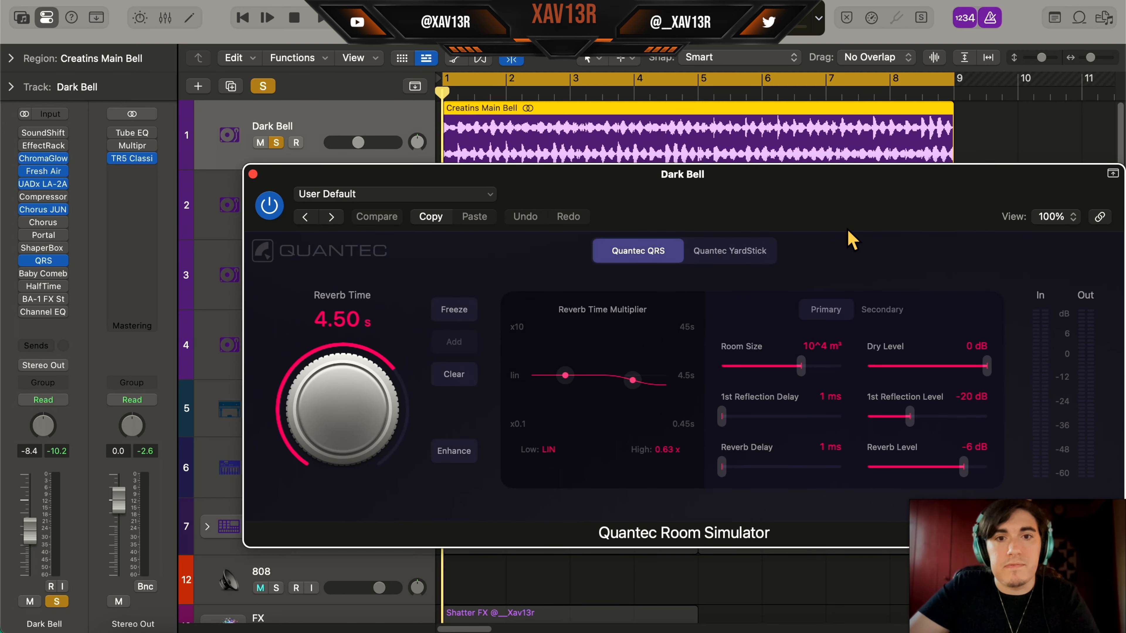
left_click_drag(848, 230, 685, 164)
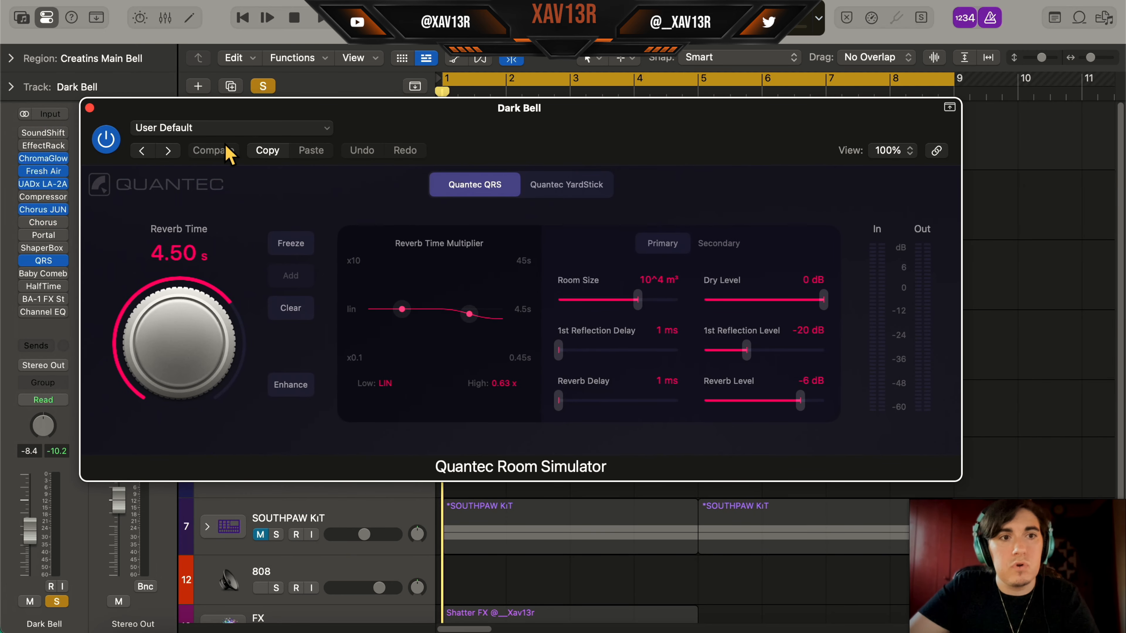
Step: Load the Particle Refections preset from Warped Rooms, start playback and lower the low reverb time multiplier to 0.10 x
left_click(228, 129)
mouse_move(174, 509)
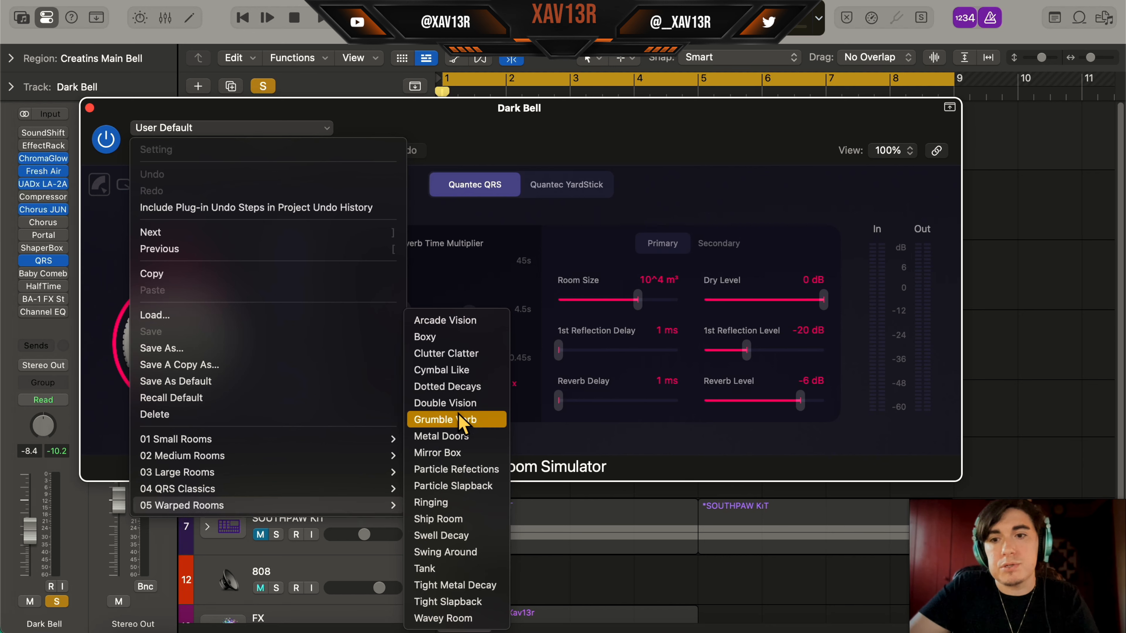
key("Up")
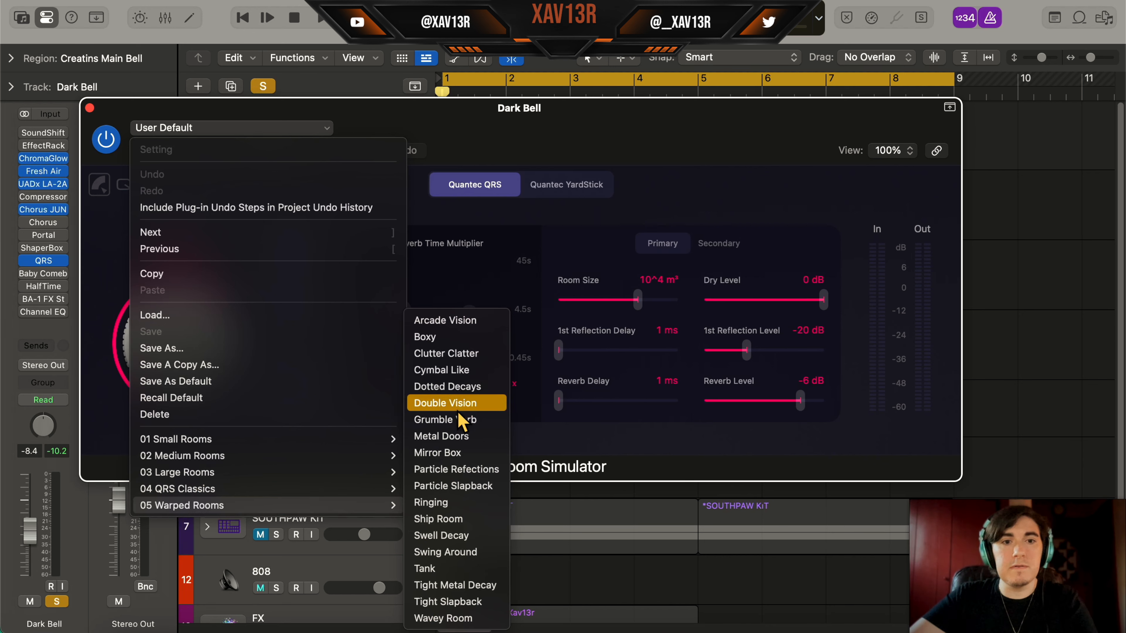
left_click(493, 471)
key("space")
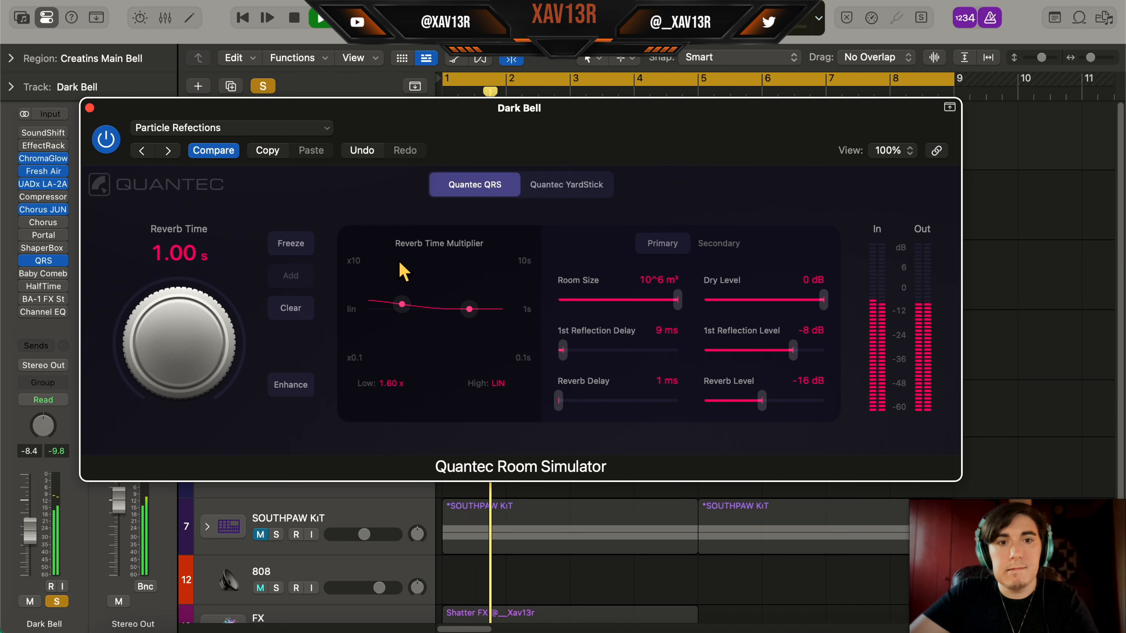
left_click_drag(410, 305, 363, 385)
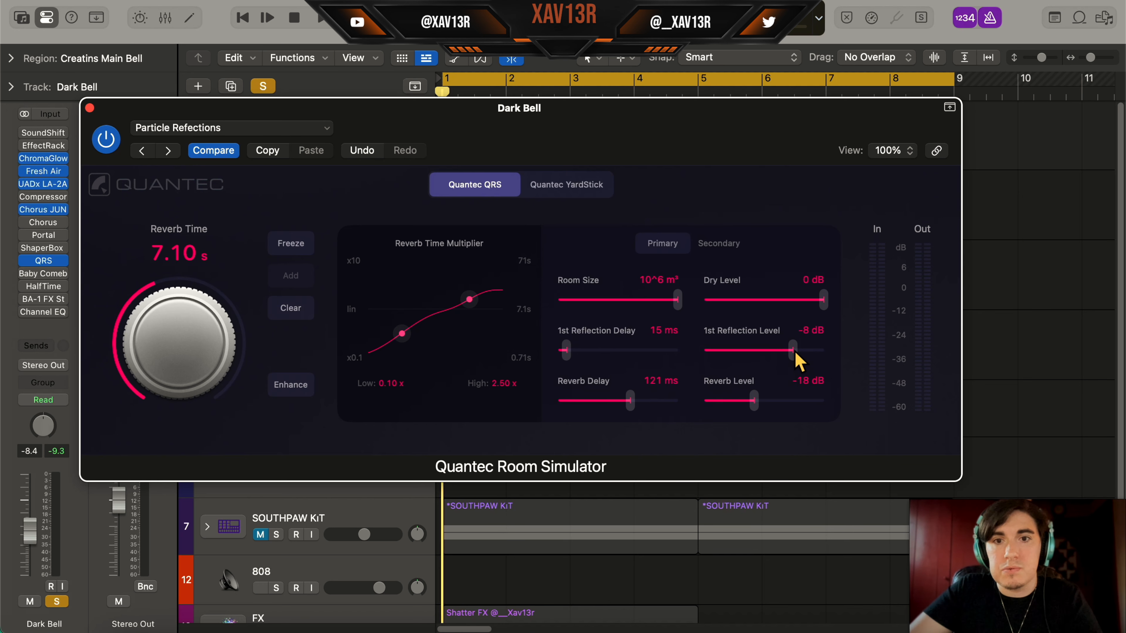
Step: Audition the Warped Rooms presets Particle Slapback, Cymbal Like and Grumble Verb during playback, settling on Clutter Clatter
left_click(231, 128)
left_click(495, 490)
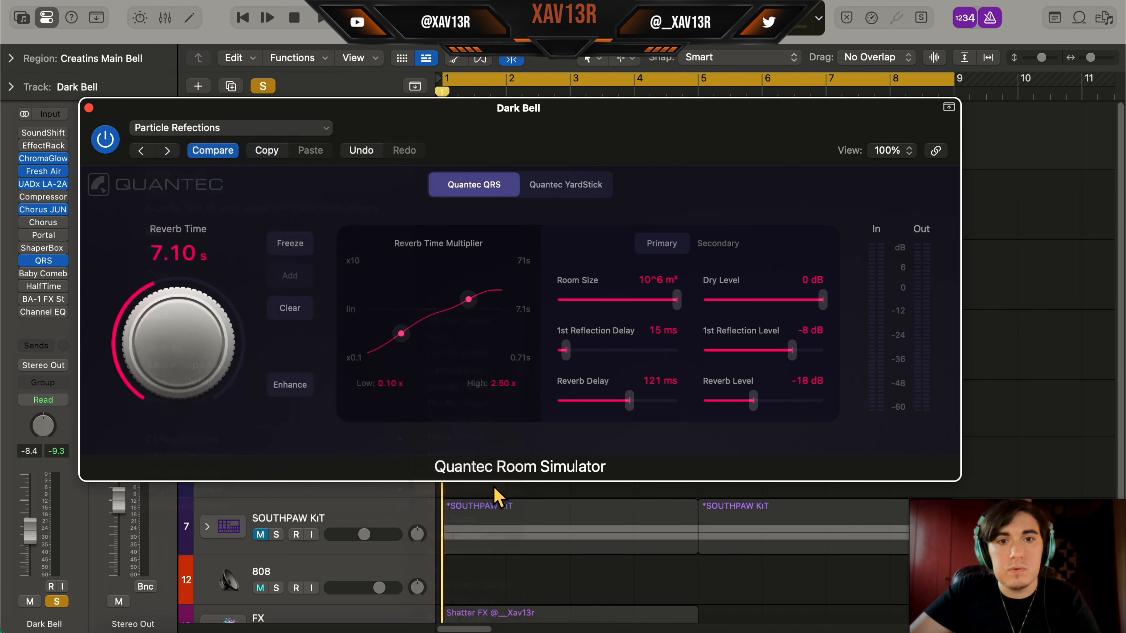
key("space")
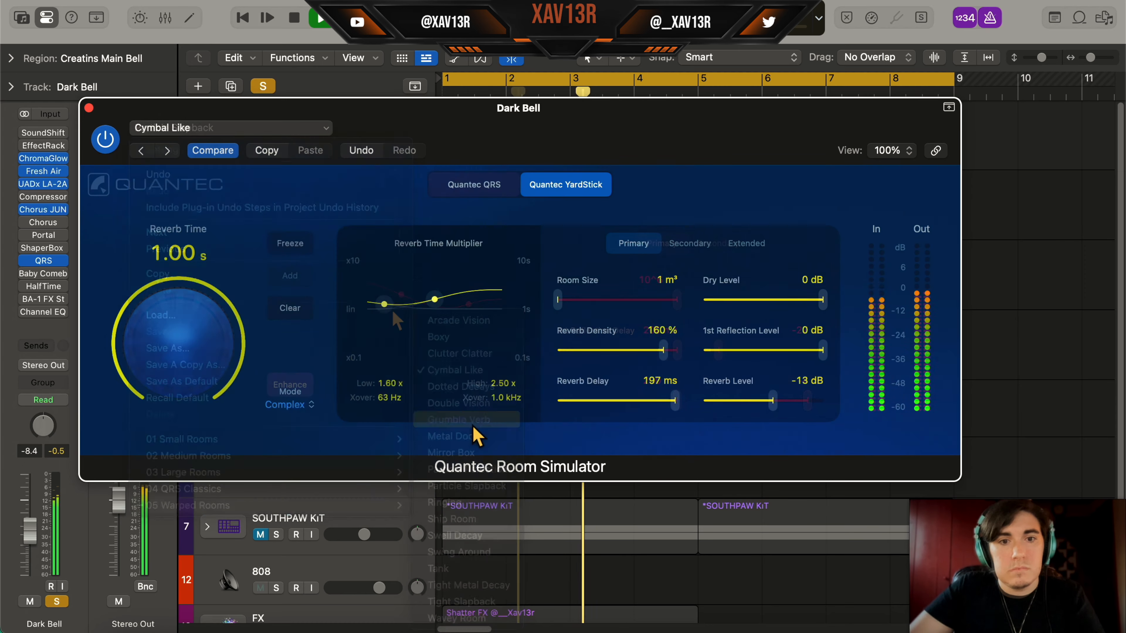
left_click(473, 421)
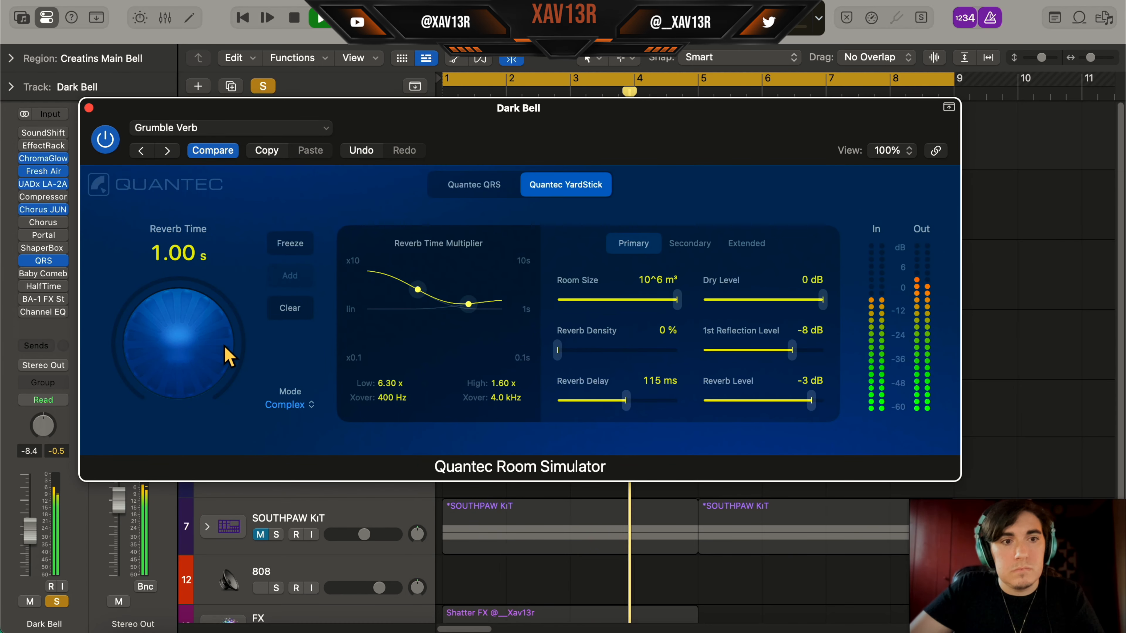
left_click_drag(230, 319, 234, 314)
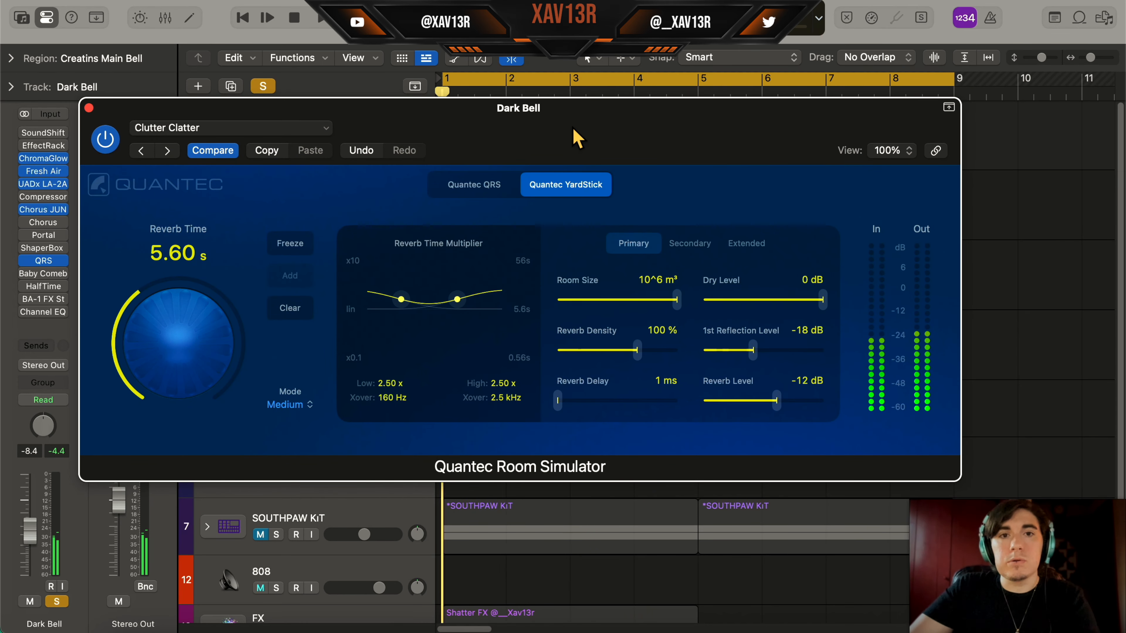
left_click_drag(576, 138, 575, 127)
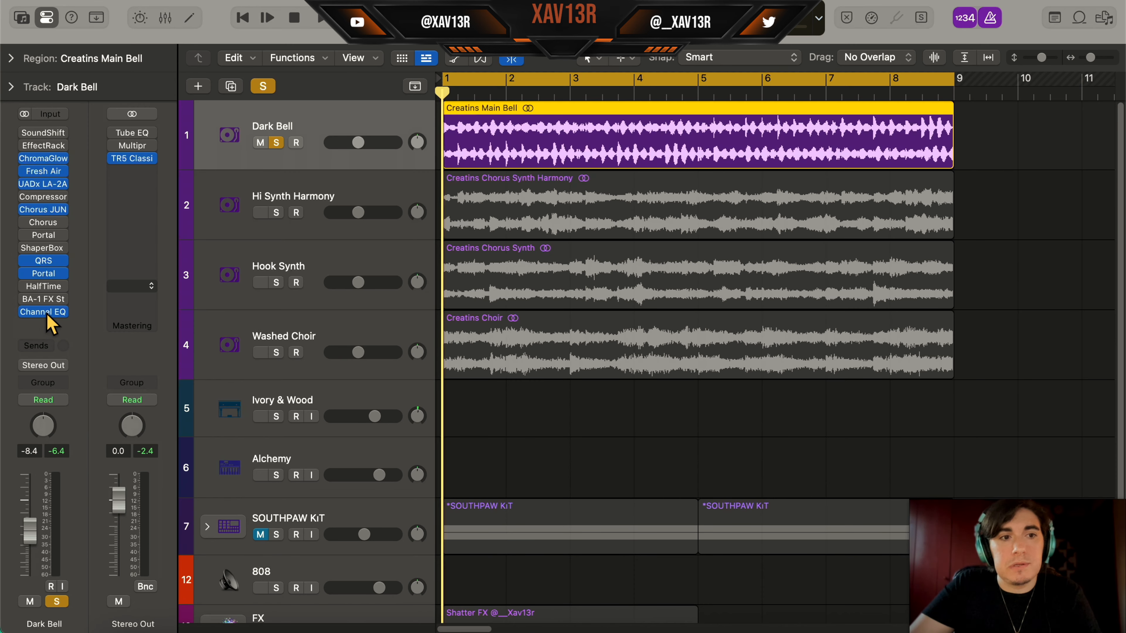
Step: Shape Dark Bell's Channel EQ with a 196 Hz low cut, +0.8 dB at 1230 Hz, a +1.4 dB high shelf at 2220 Hz and a 16000 Hz high cut
left_click(43, 312)
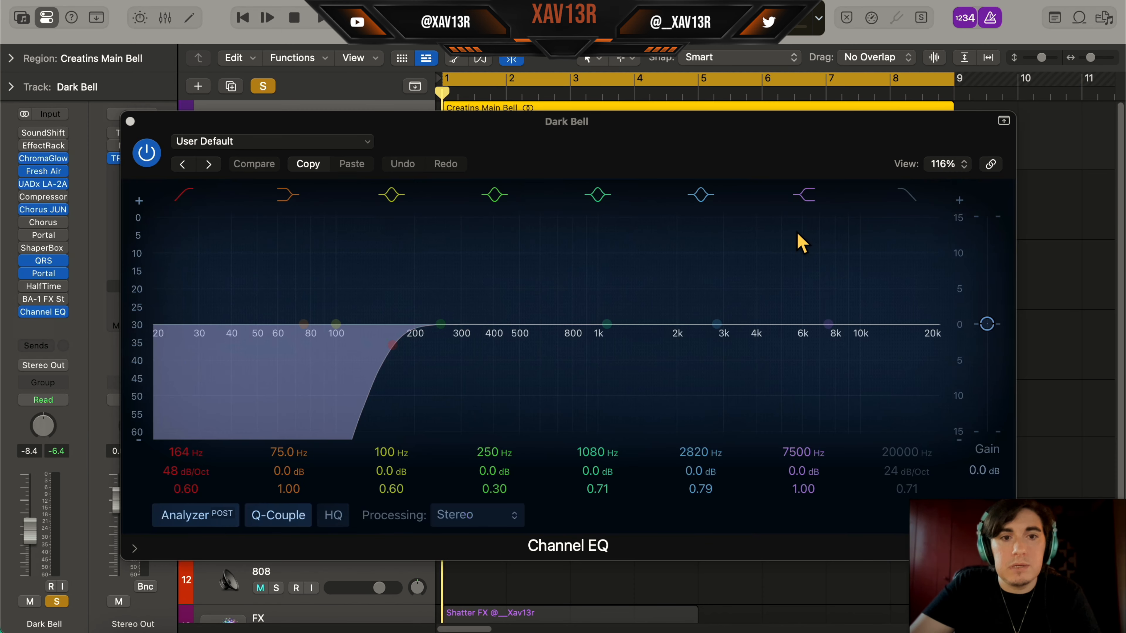
left_click_drag(704, 131, 694, 142)
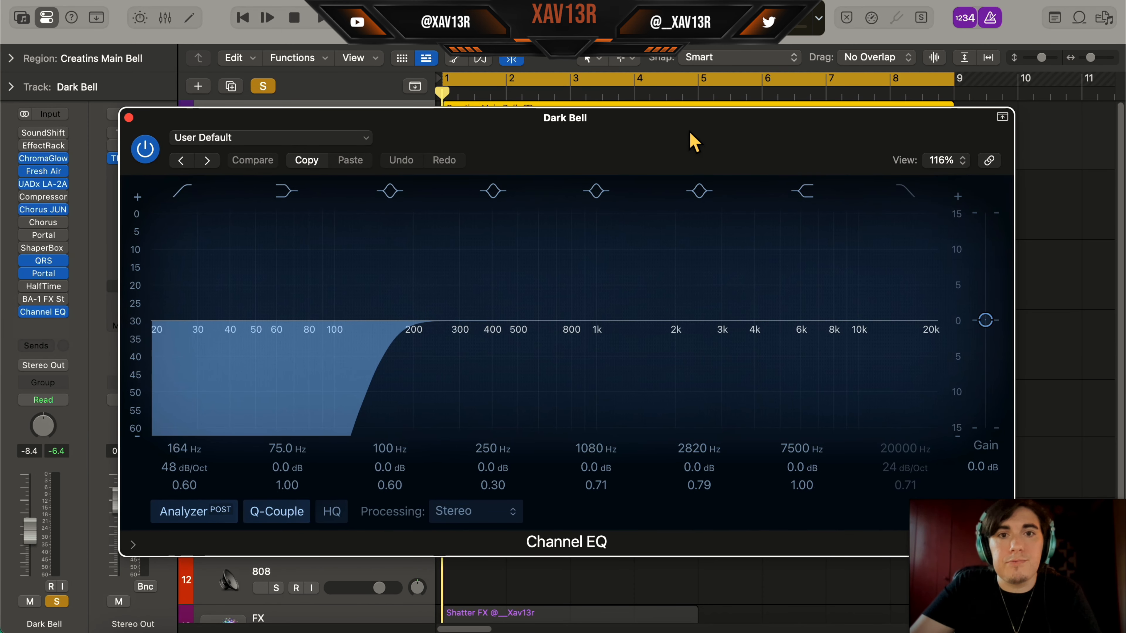
left_click_drag(823, 327, 680, 320)
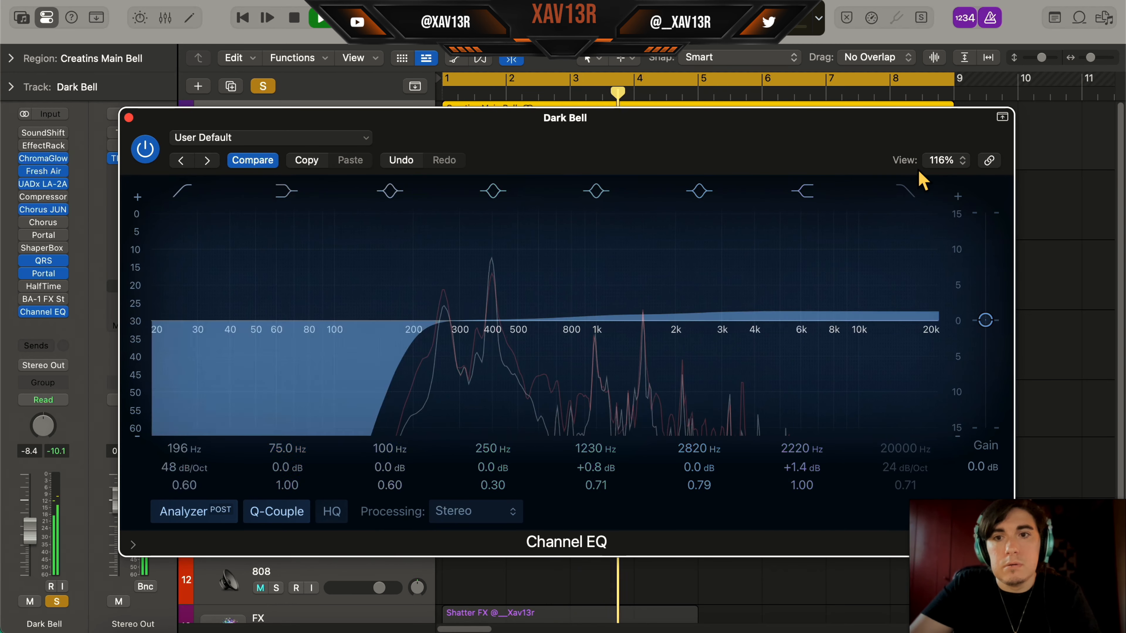
left_click_drag(917, 357, 884, 354)
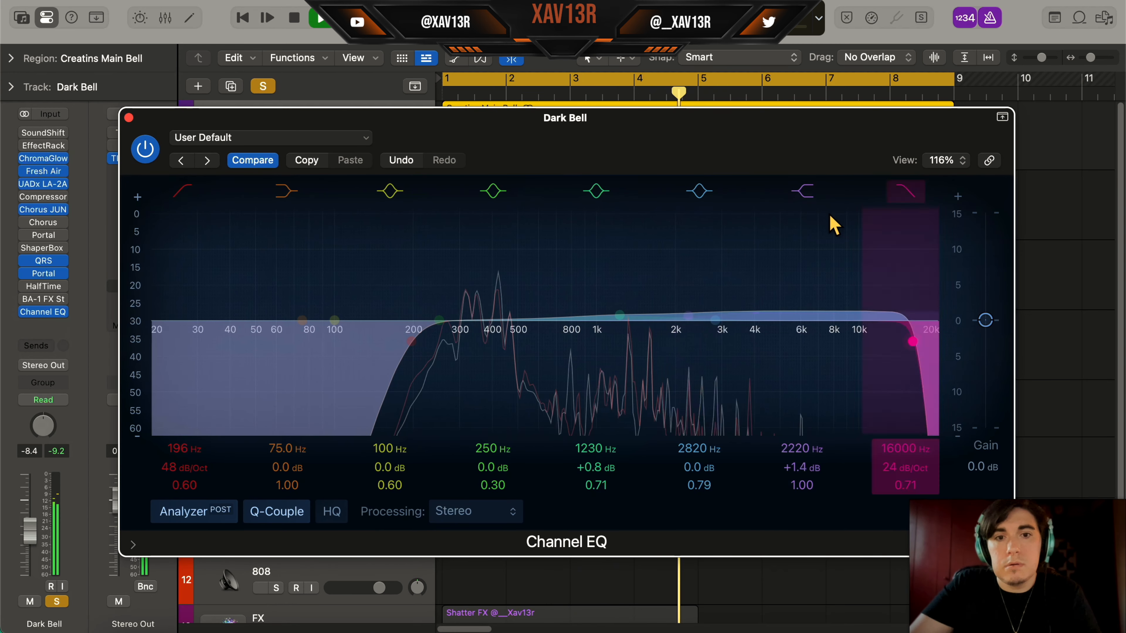
Step: Boost the 250 Hz Channel EQ band on Dark Bell to +11.3 dB at 390 Hz with a Q of 1.90, and lower its gain
left_click_drag(439, 319, 486, 220)
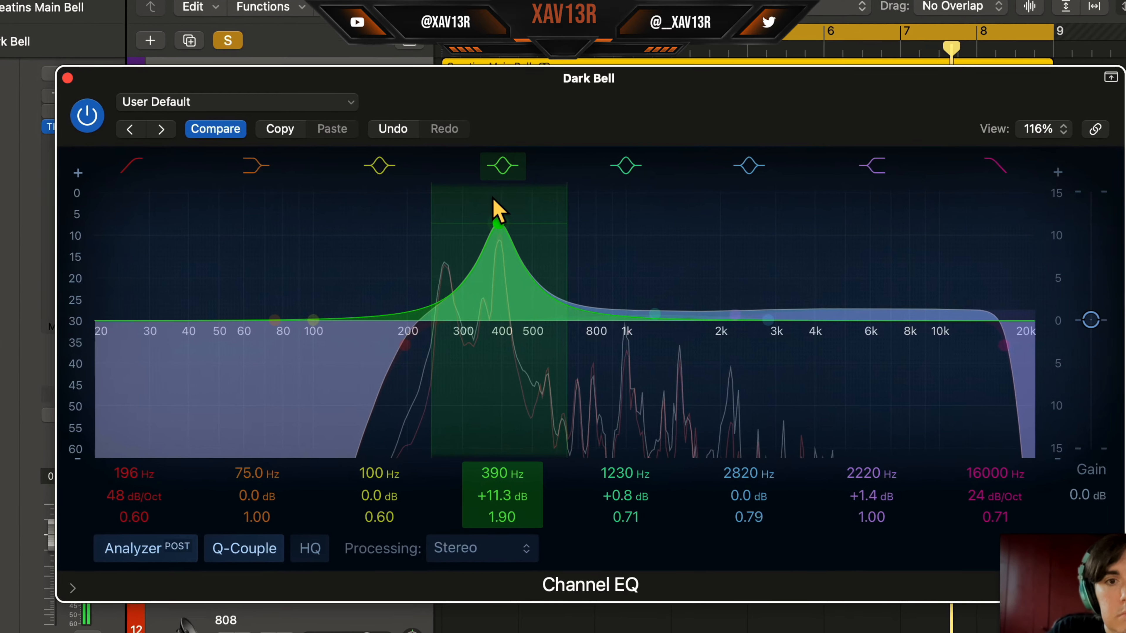
left_click_drag(522, 496, 522, 539)
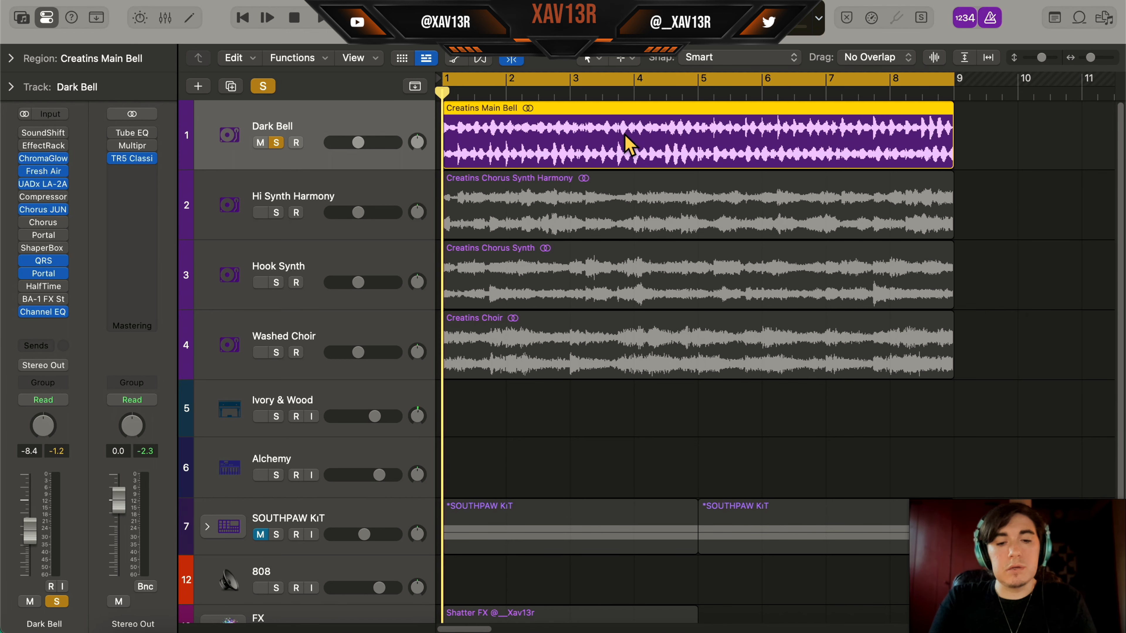
Step: Bounce the Dark Bell region in place as one file on a new track named Main Bell, and set that track's volume to -7.8 dB
key("ctrl+b")
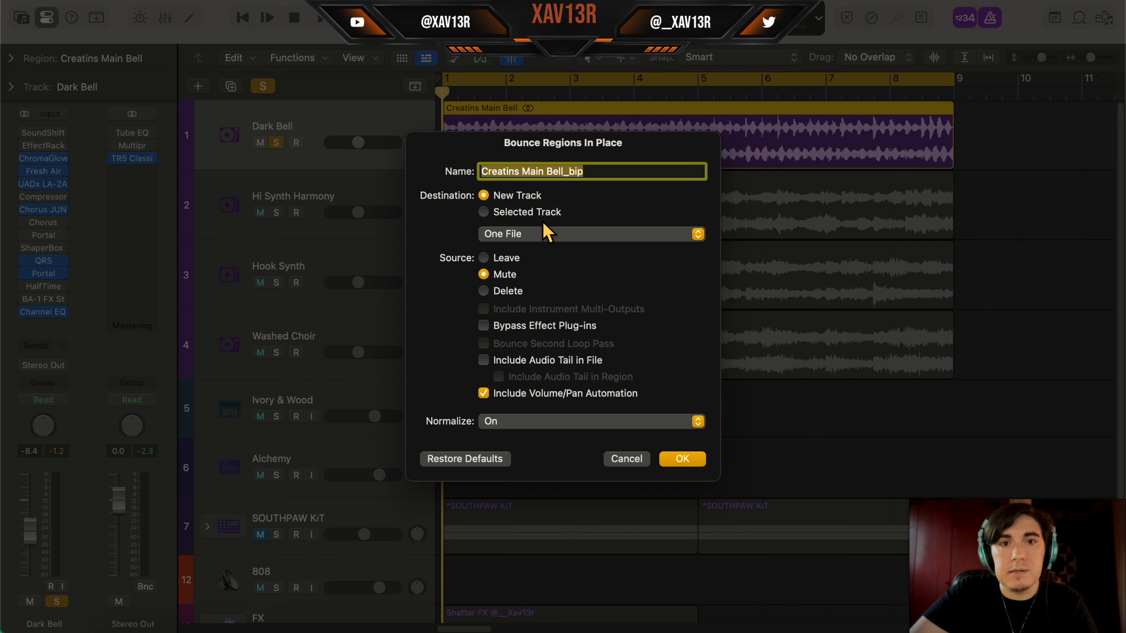
left_click(548, 233)
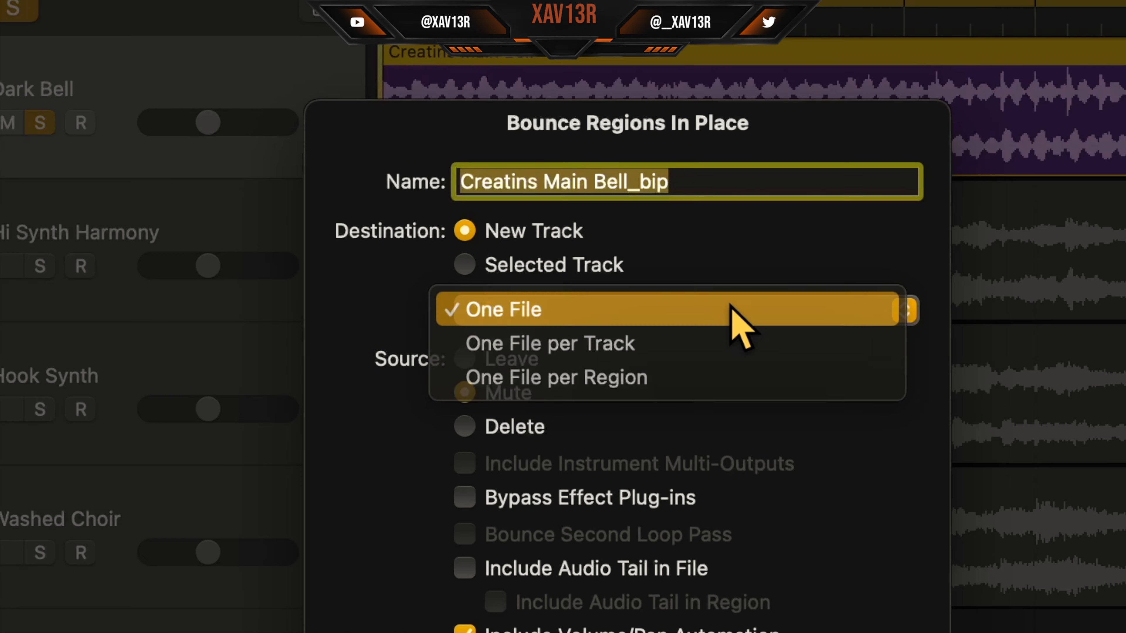
left_click(591, 234)
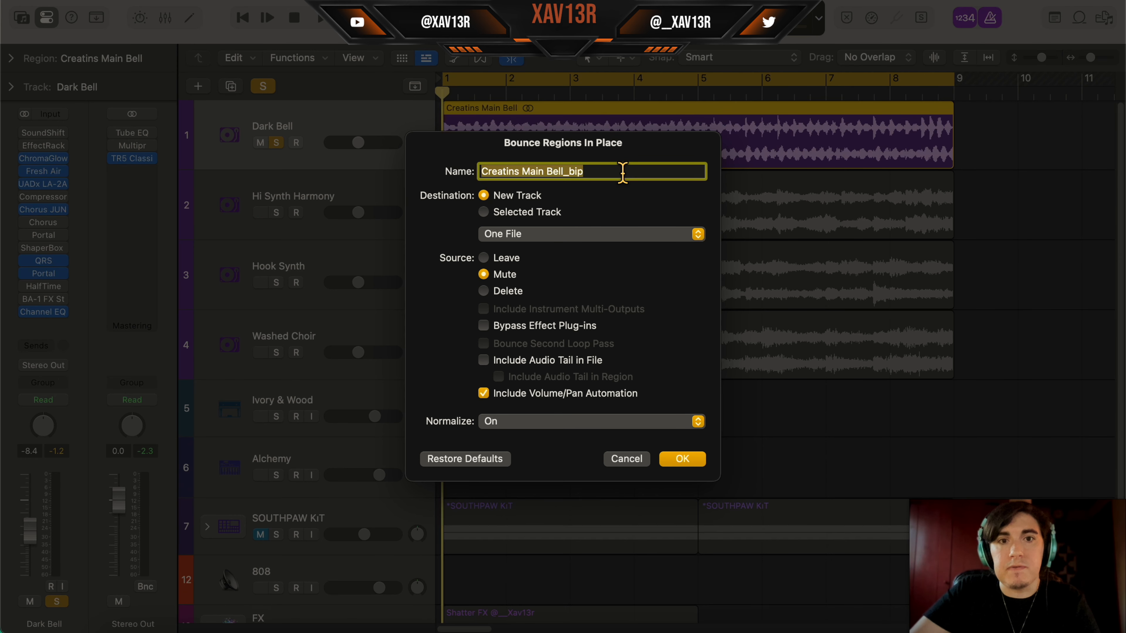
left_click(550, 233)
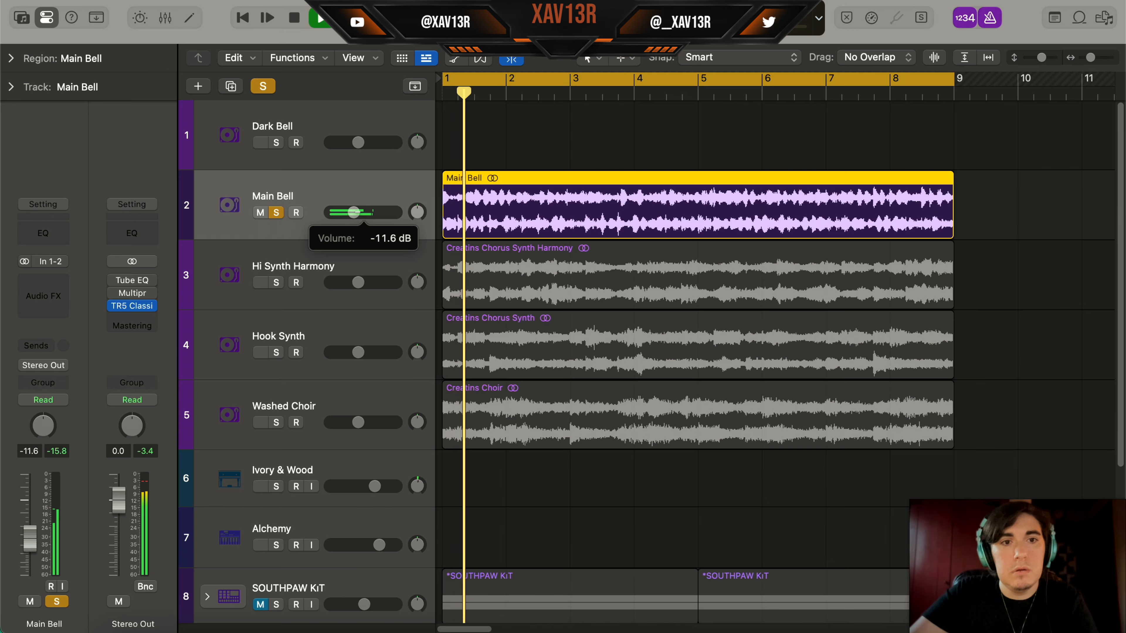
left_click_drag(354, 213, 360, 213)
key("space")
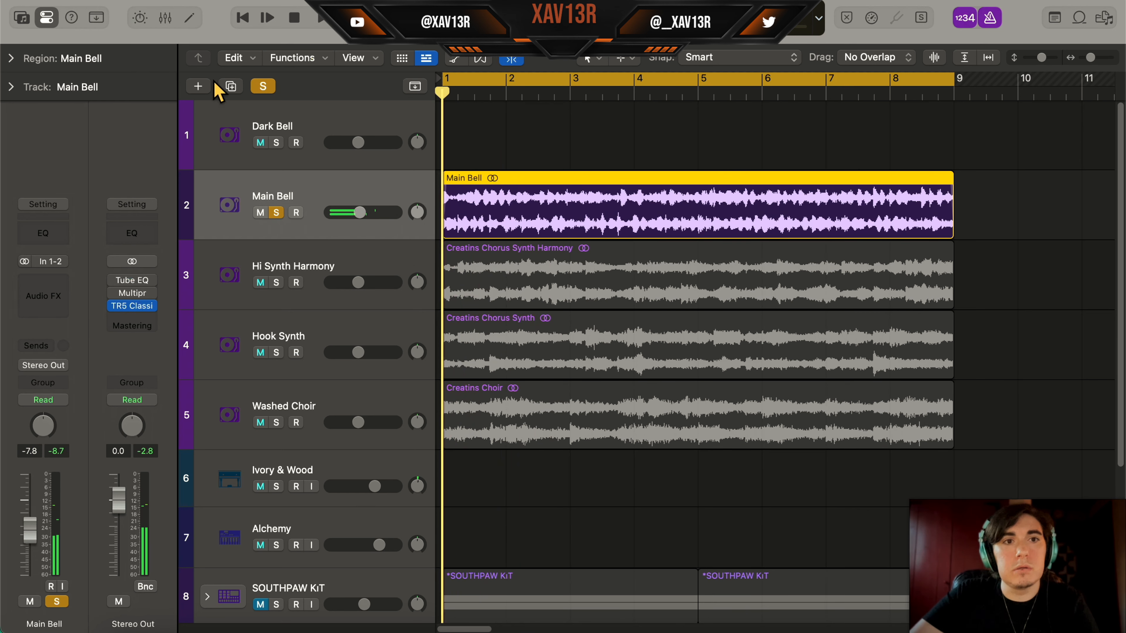
Step: Bounce the Chorus Synth Harmony and Chorus Synth regions in place to new tracks and balance the volumes of the bounced tracks
left_click(263, 86)
left_click(560, 289)
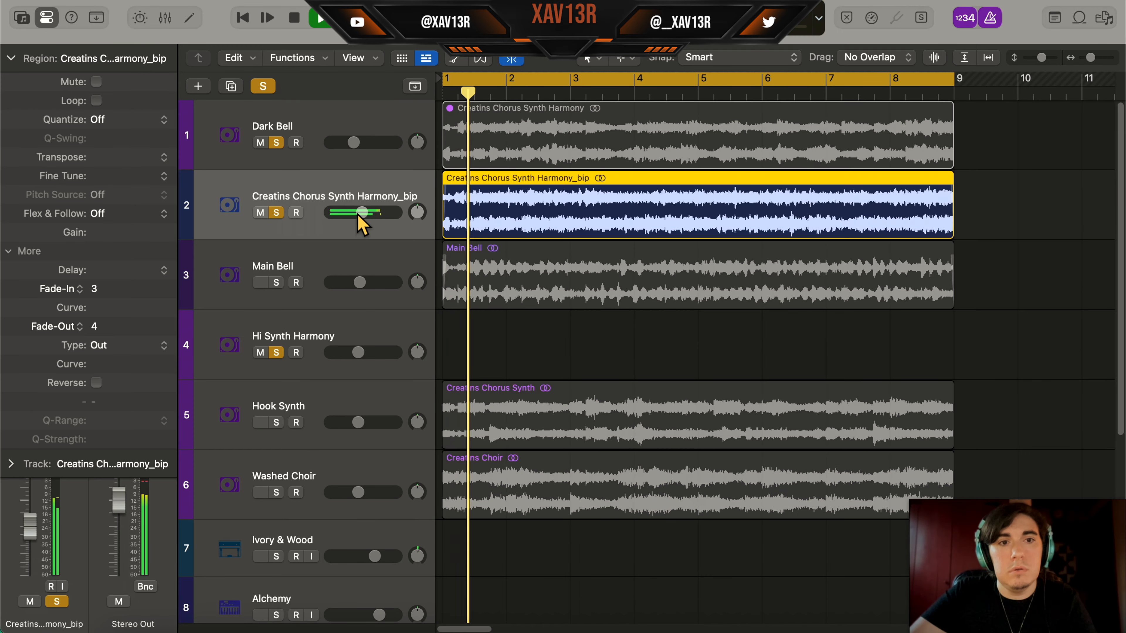
left_click_drag(359, 213, 358, 212)
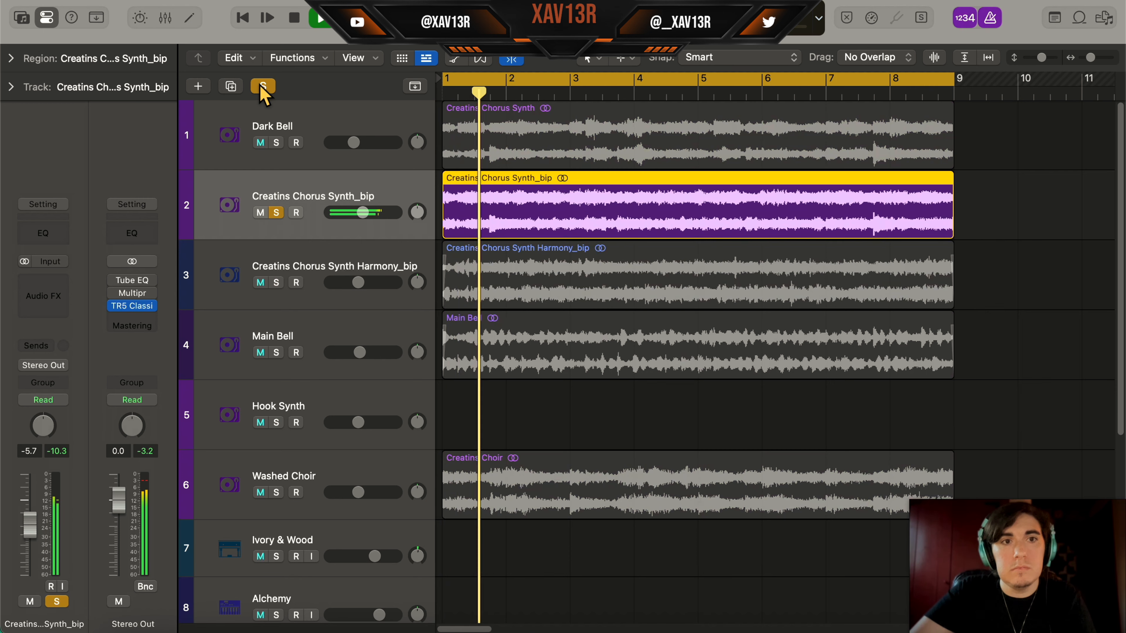
left_click(263, 86)
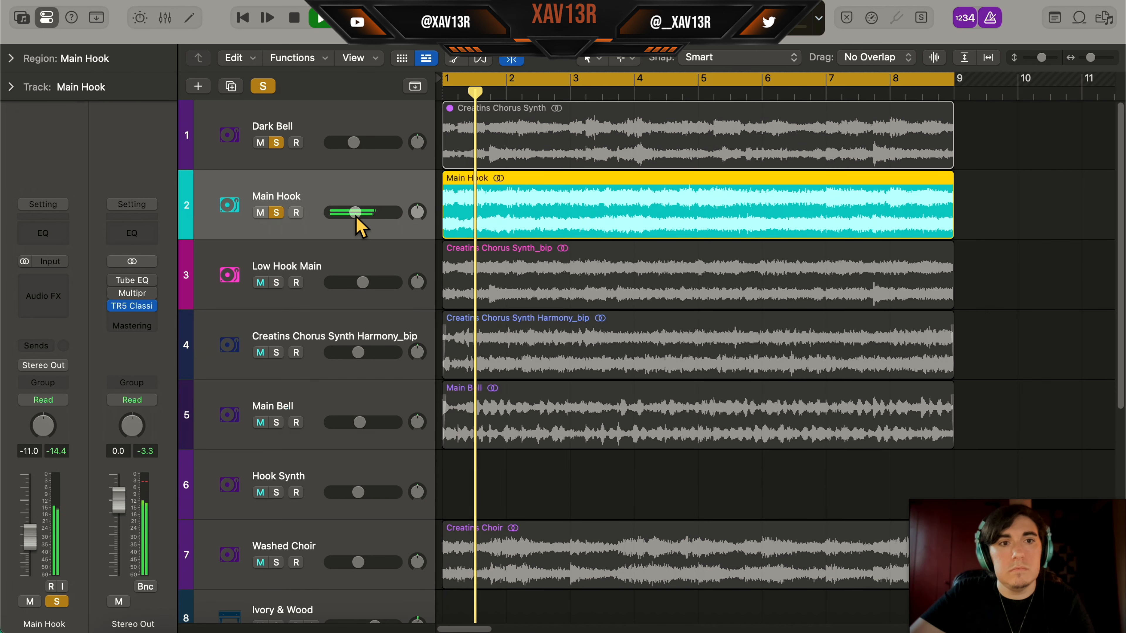
left_click(11, 58)
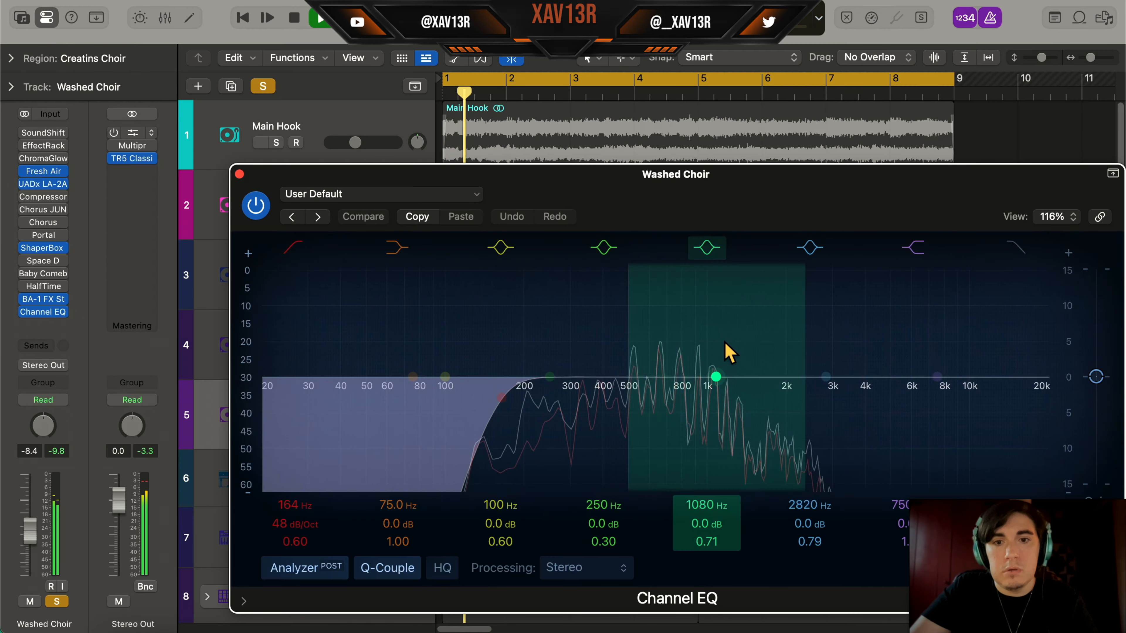
Step: Fine-tune the 1080 Hz band and move the 164 Hz low cut slightly higher in Washed Choir's Channel EQ
left_click_drag(718, 352, 718, 349)
left_click_drag(515, 410, 519, 408)
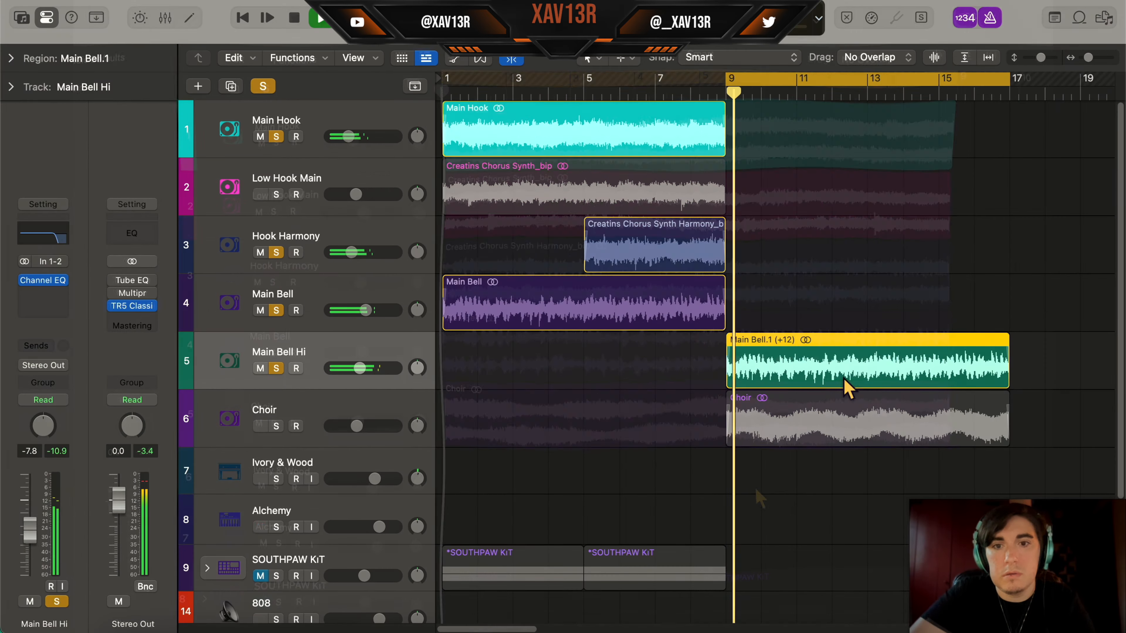
Step: Insert a Bitcrusher below HalfTime on Main Bell Hi and raise its downsampling, with the Choir track soloed alongside
left_click(276, 426)
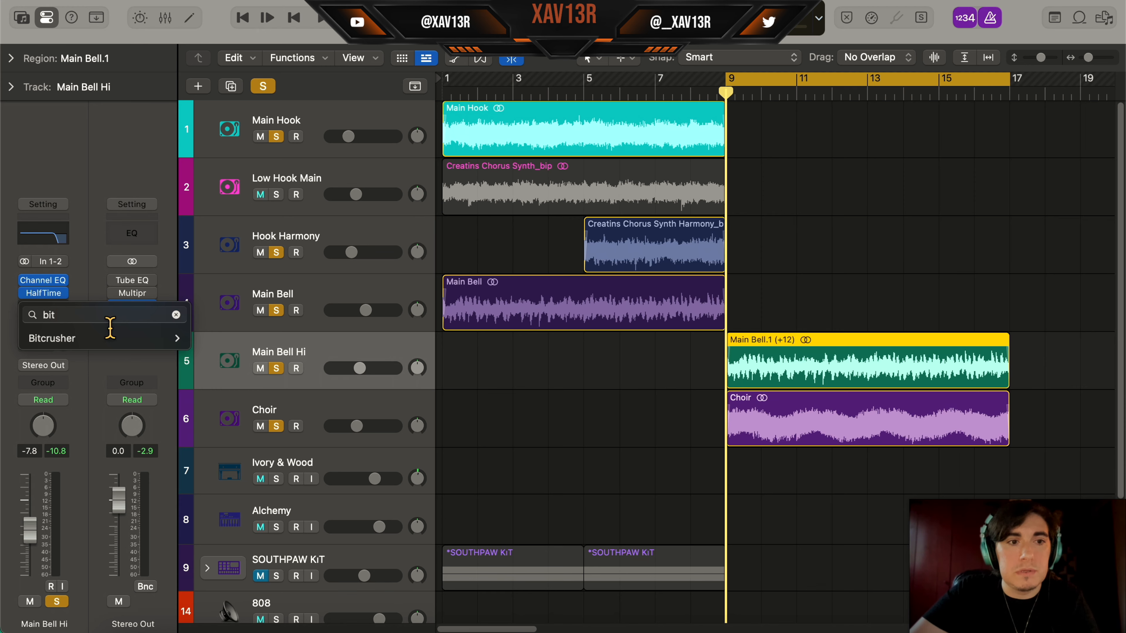
left_click(207, 335)
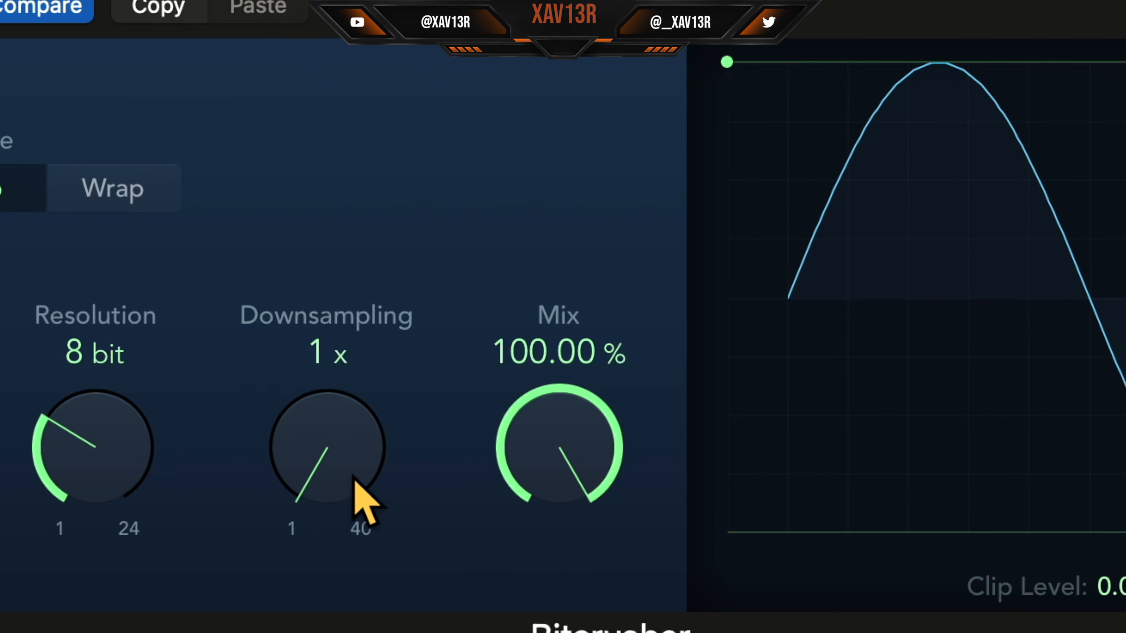
left_click_drag(354, 479, 390, 402)
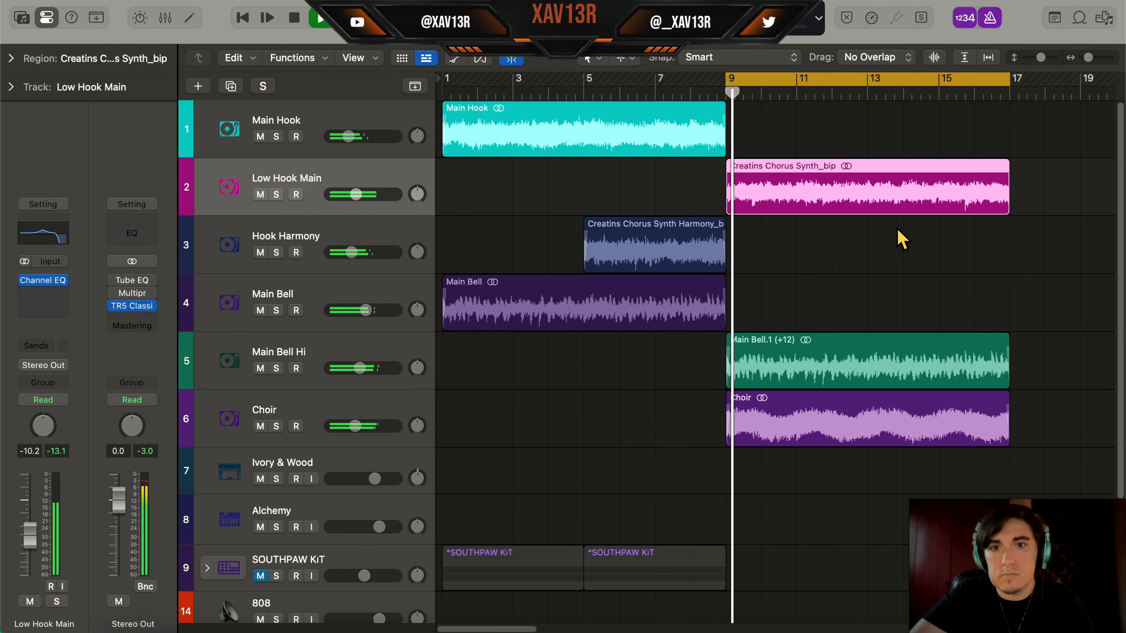
Step: Make a copy of the Main Hook region transposed +12 on a new track and shorten it to end at bar 3
key("s")
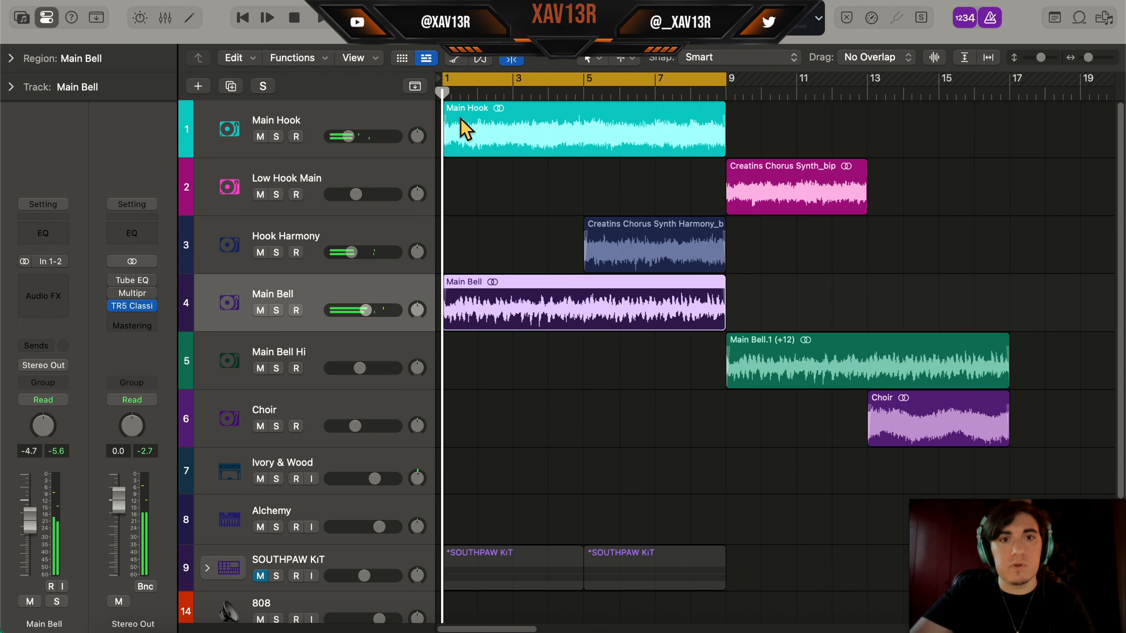
left_click(463, 130)
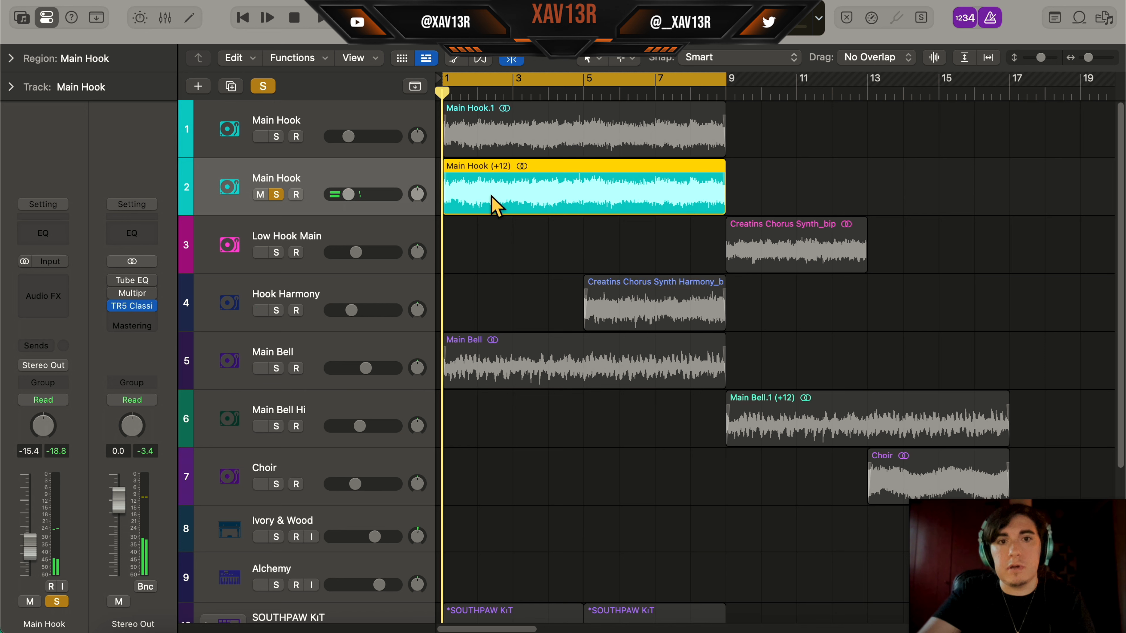
left_click_drag(721, 204, 513, 205)
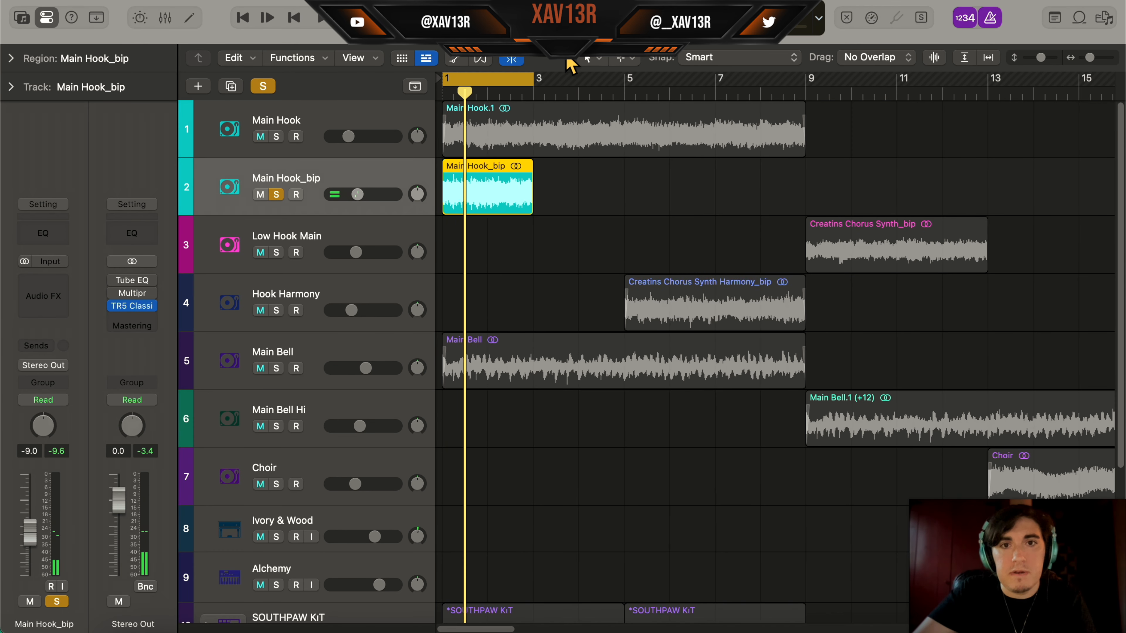
Step: Cut Main Hook_bip into short chops transposed by 12, with a fade-in of 10 and a fade-out of 12, and play them back
left_click(592, 58)
left_click(629, 146)
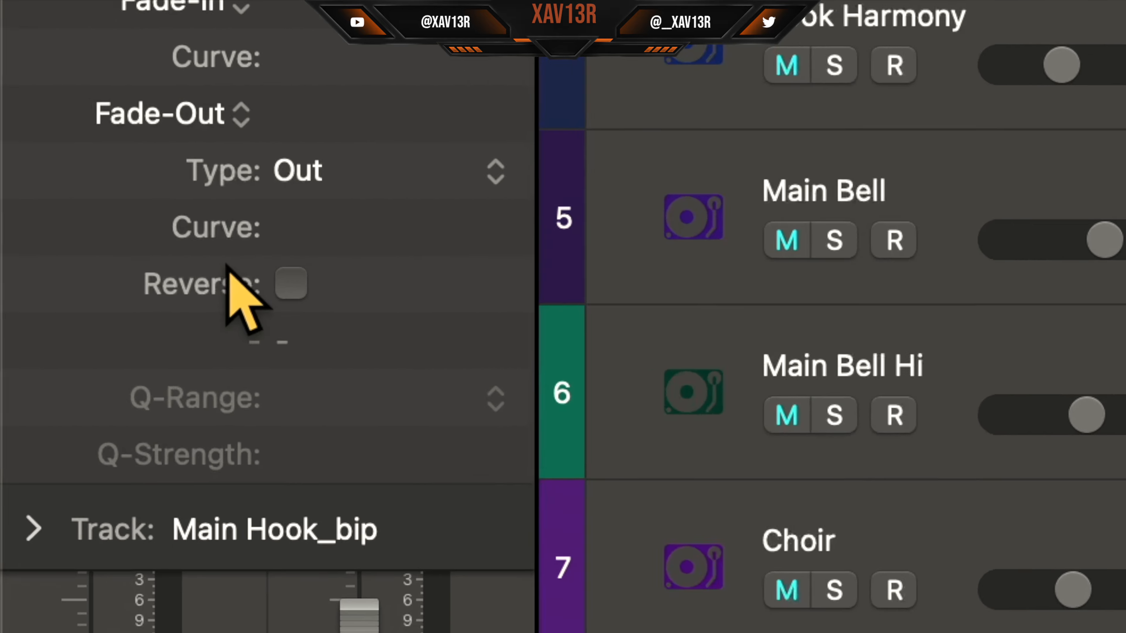
left_click(163, 349)
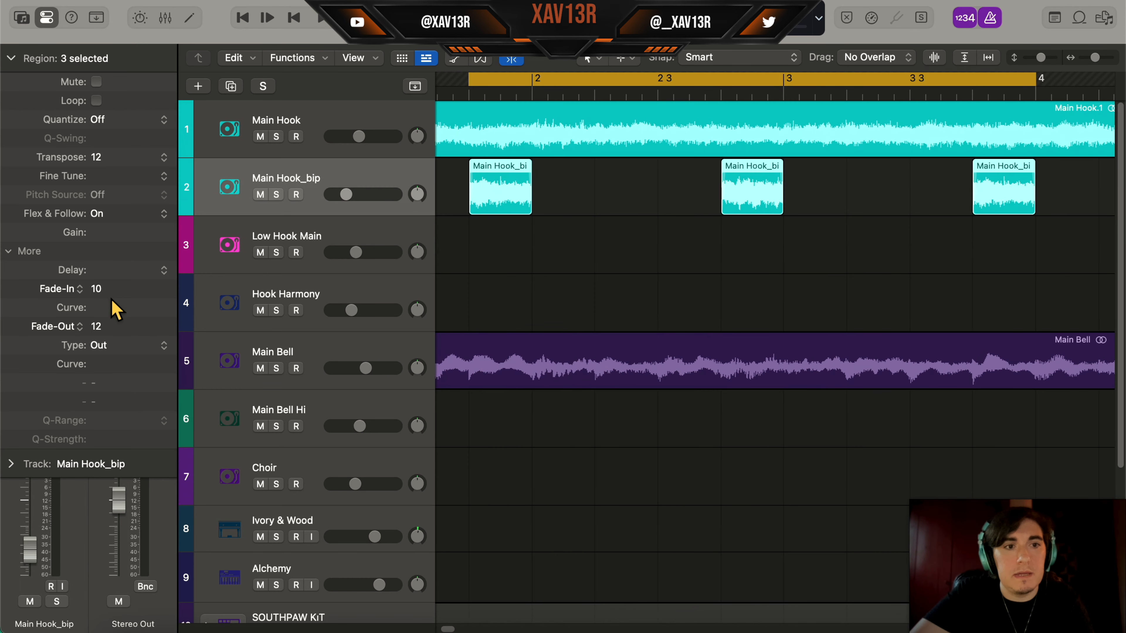
key("space")
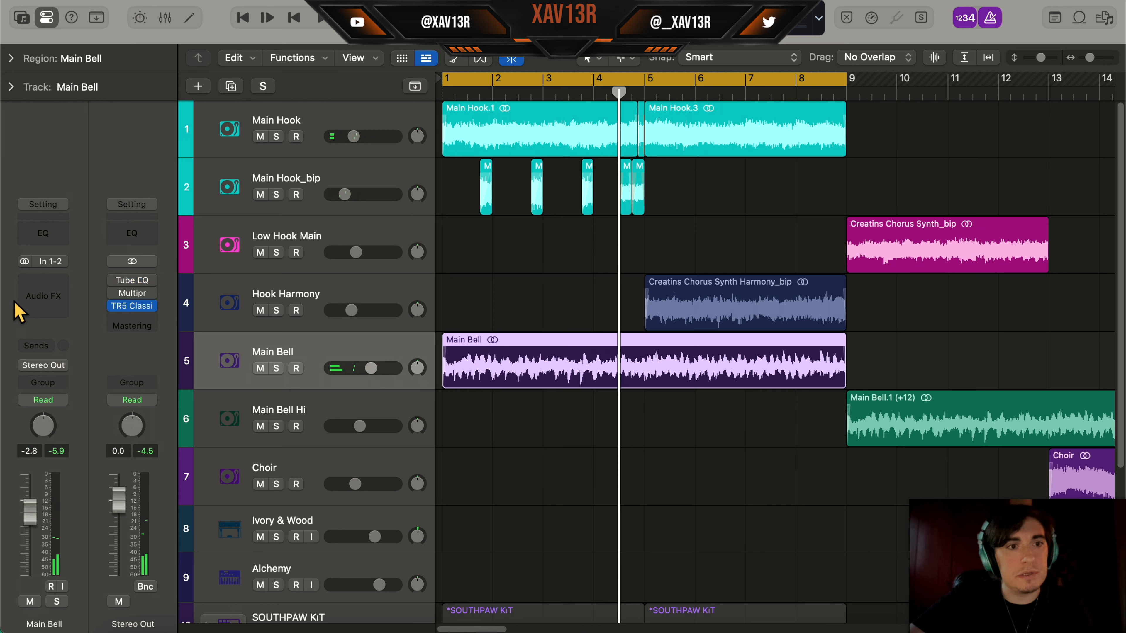
Step: Add a stereo Exciter to the Main Bell track with harmonics at +10.6 % and lower its frequency below 1200 Hz
left_click(60, 292)
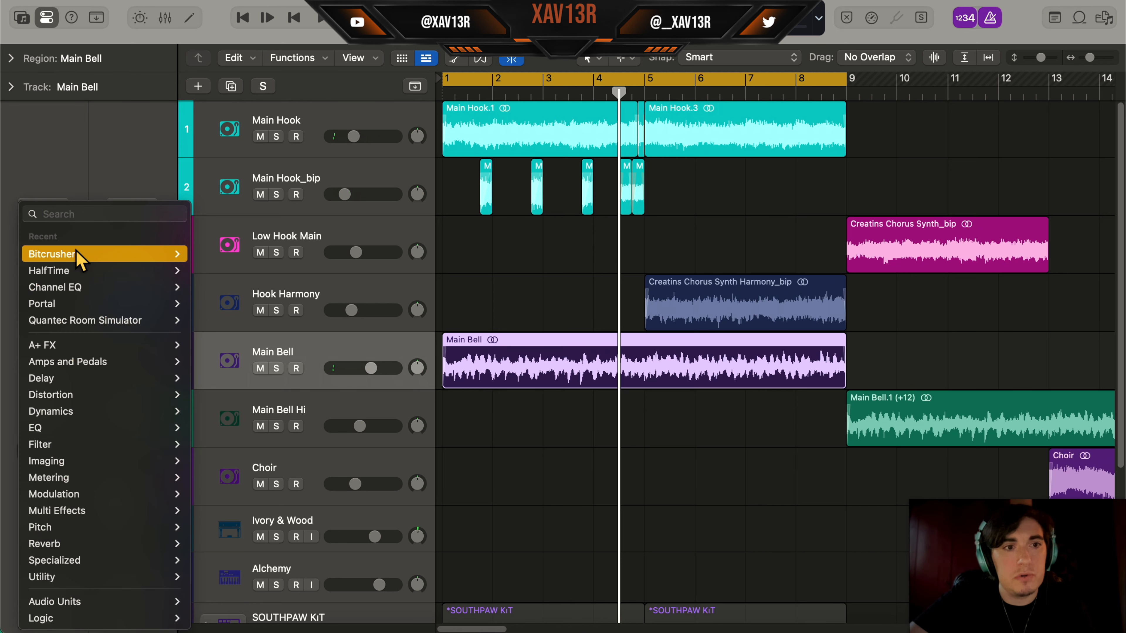
type("exc")
mouse_move(187, 312)
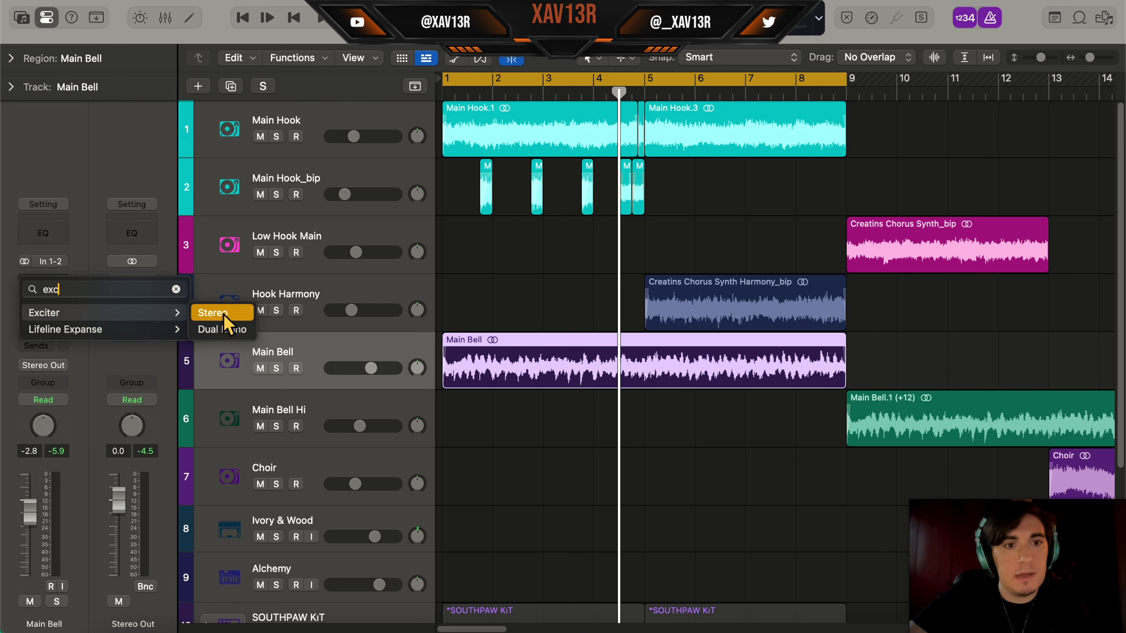
left_click(222, 313)
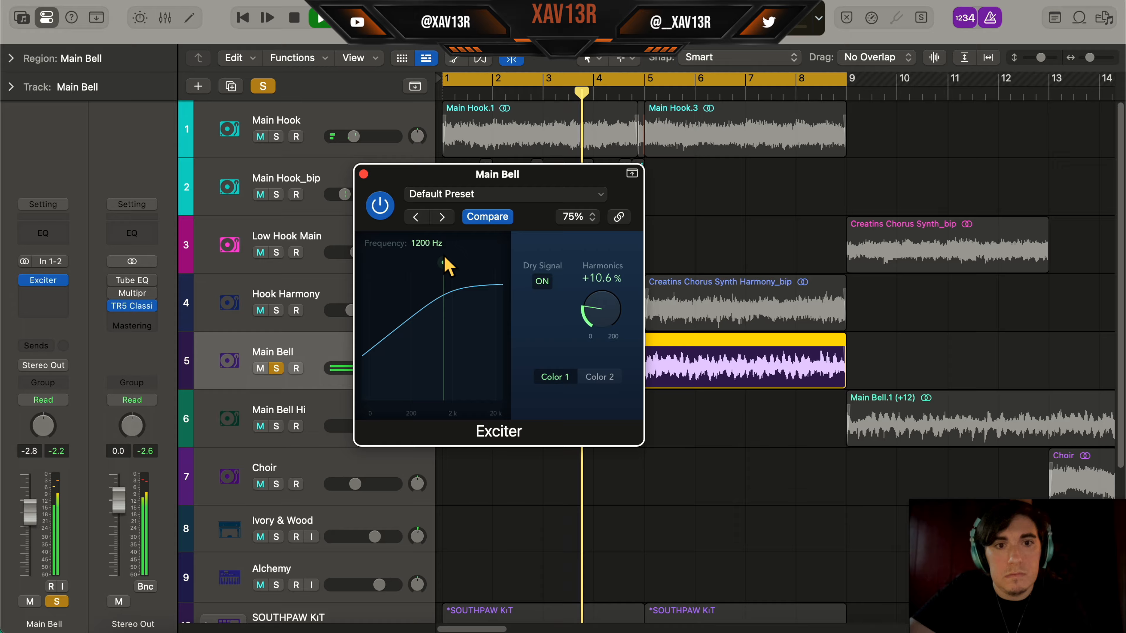
left_click_drag(444, 262, 417, 261)
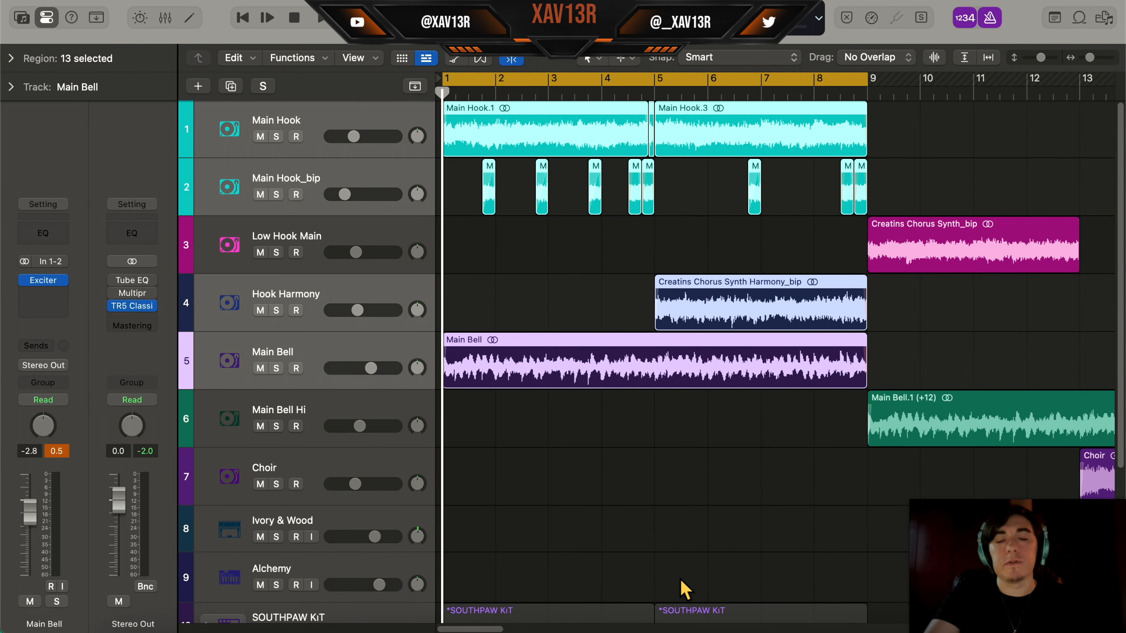
Step: Bounce the selected melody regions in place as one file per track, and combine the bounced regions into one file on a new track
key("ctrl+b")
left_click(570, 230)
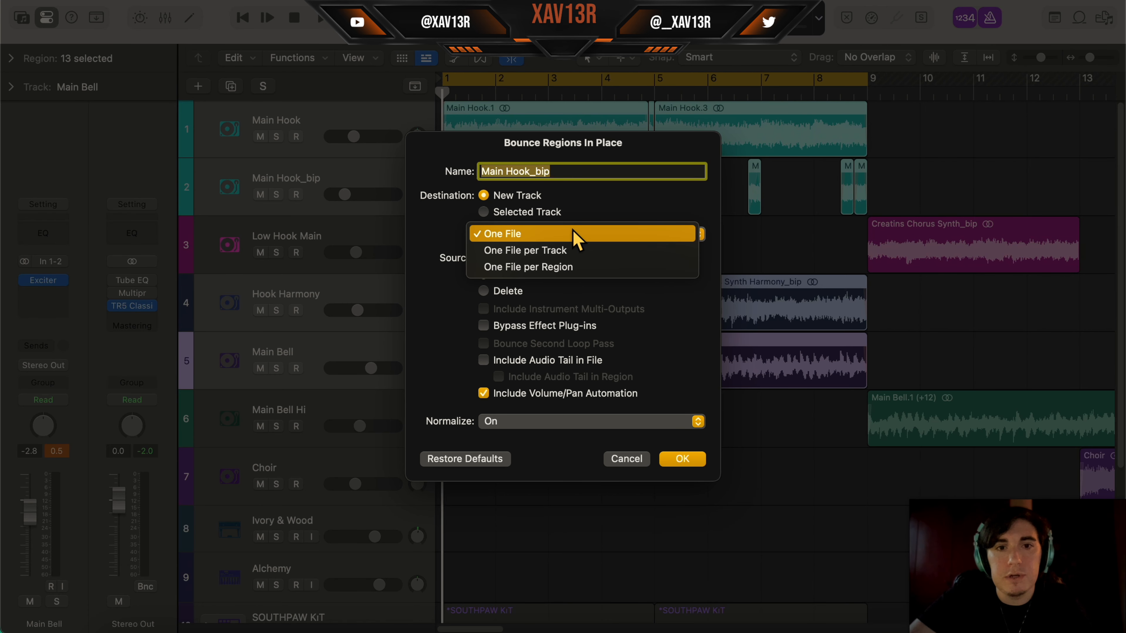
left_click(571, 251)
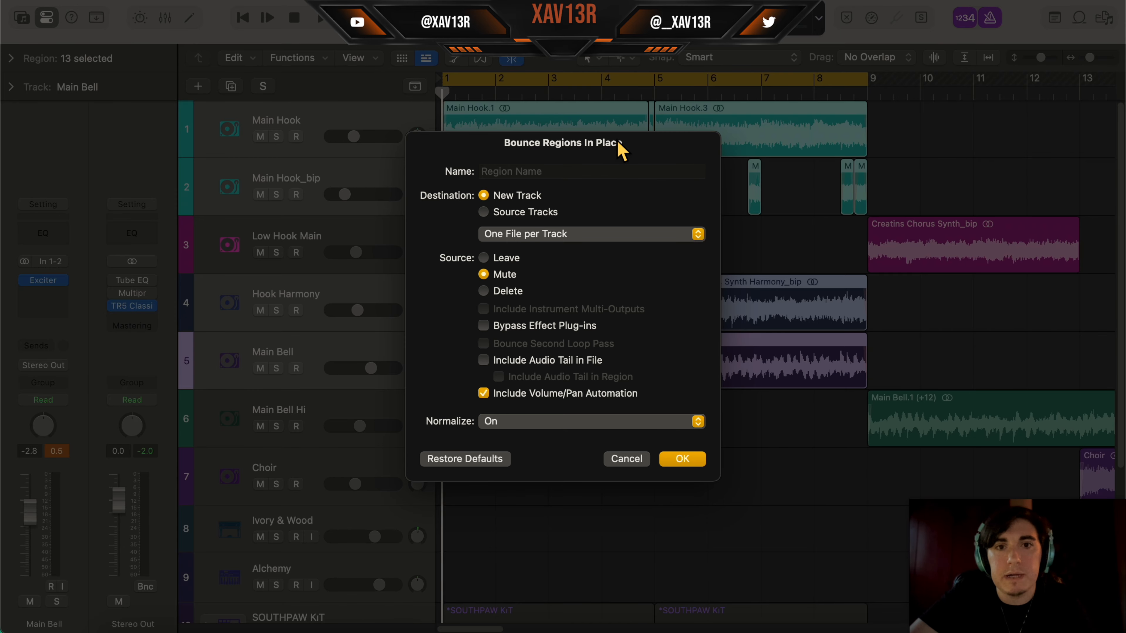
key("Return")
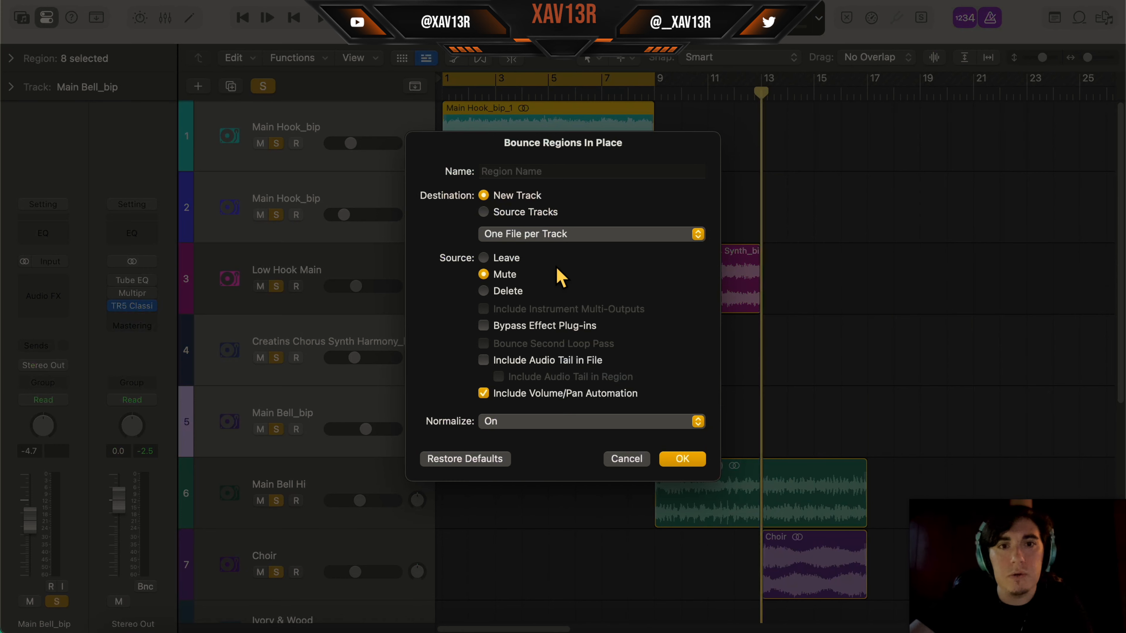
left_click(561, 241)
left_click(553, 221)
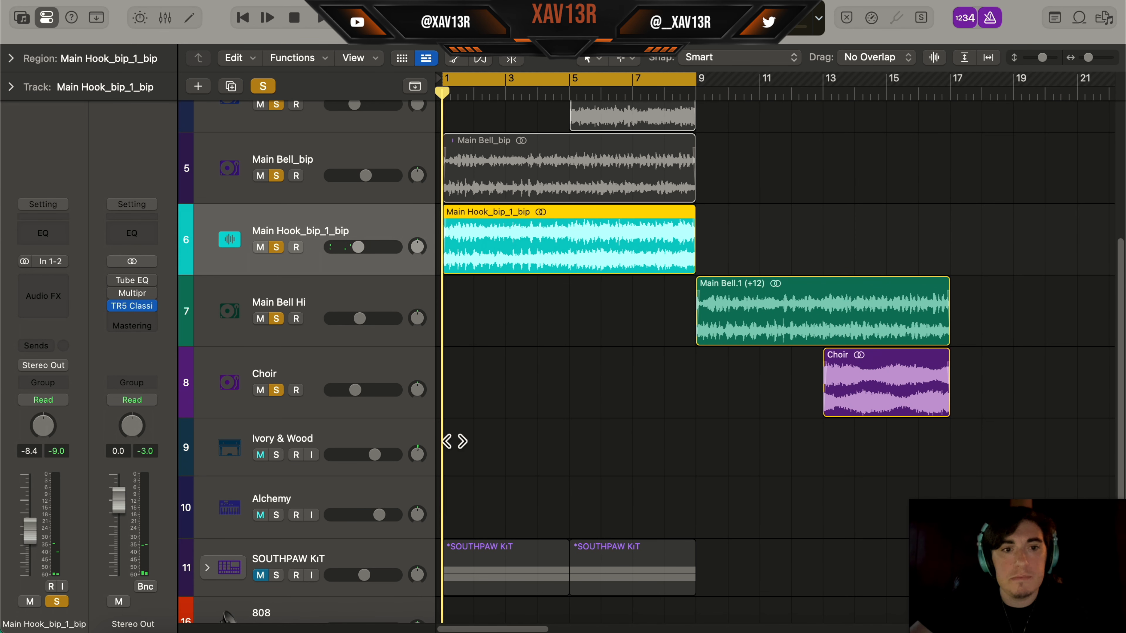
Step: Open the Ivory & Wood region in the Piano Roll and place two consecutive long C0 bass notes starting at bar 1
left_click(401, 442)
key("e")
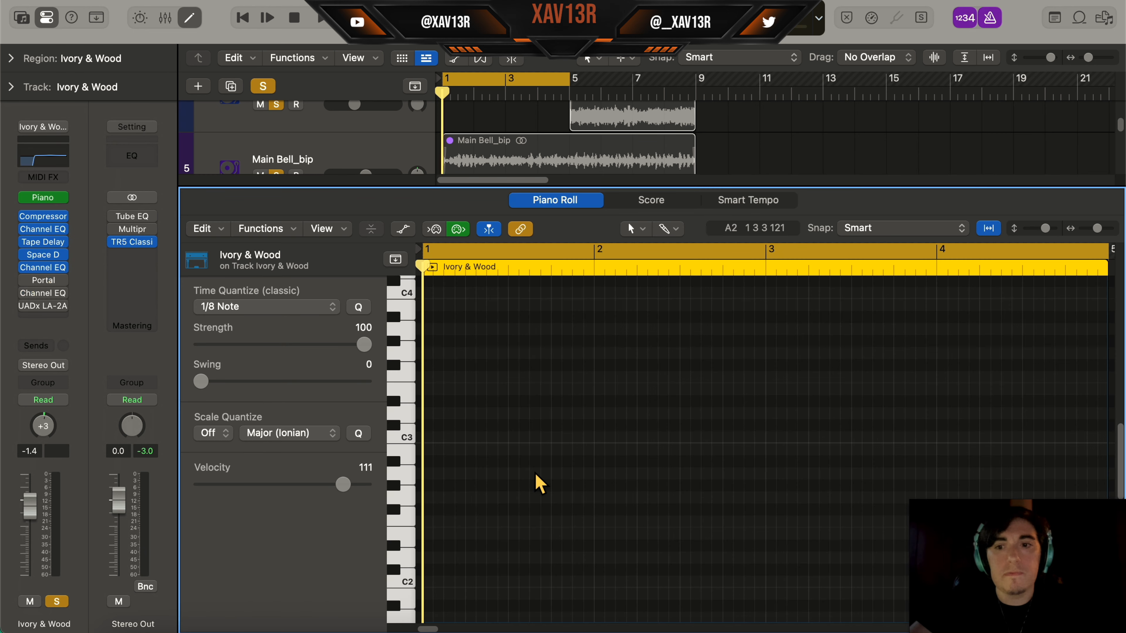
scroll(545, 467, "down", 10)
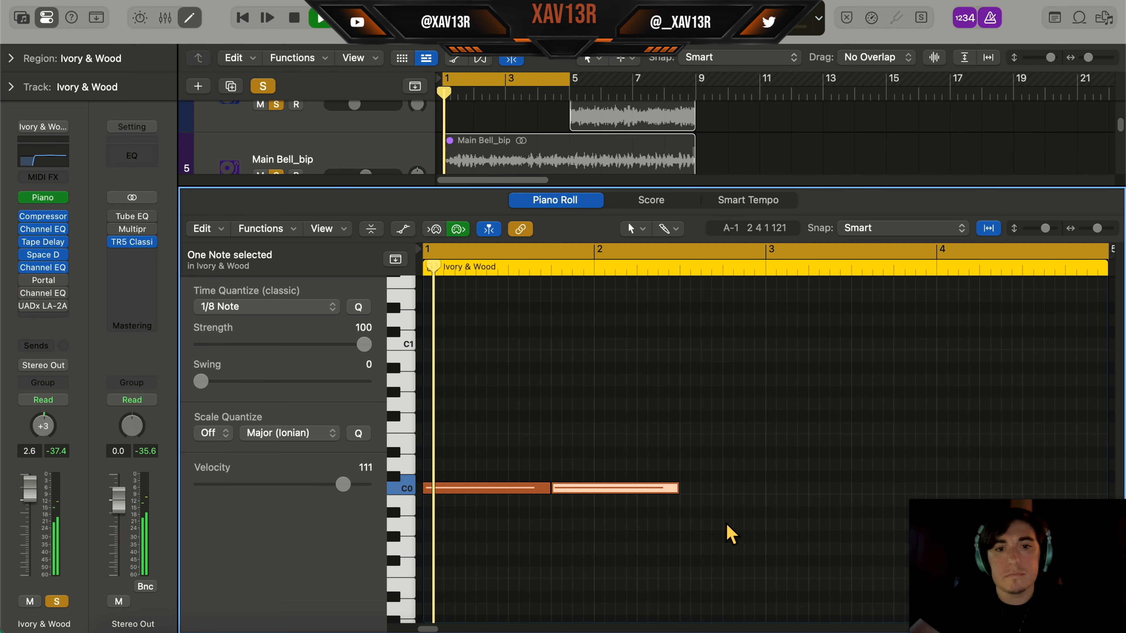
left_click(724, 529)
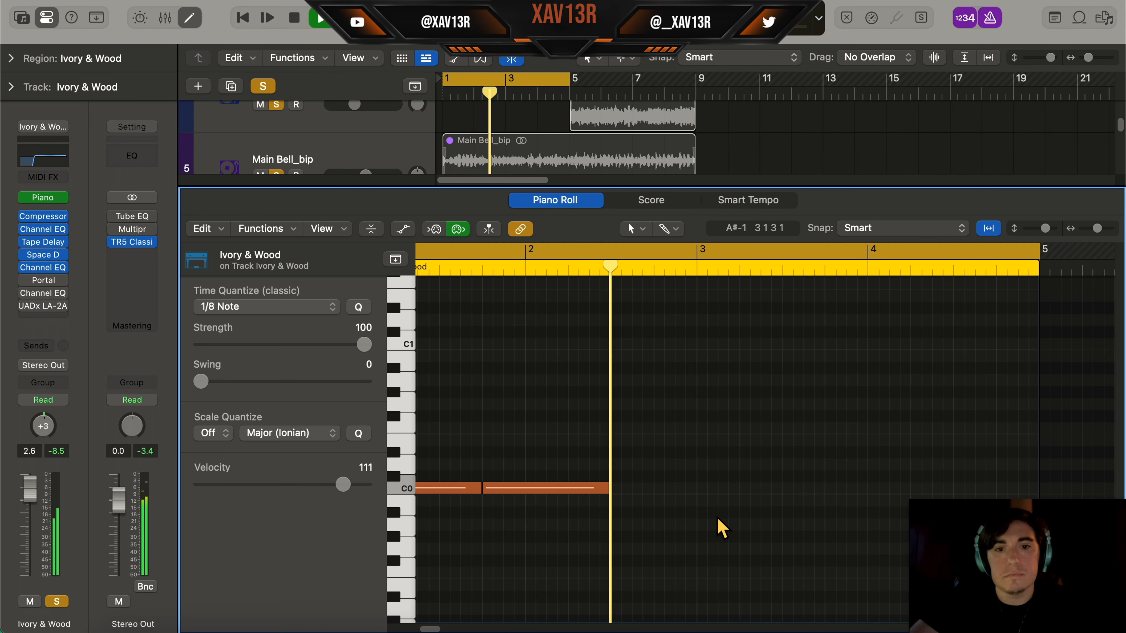
scroll(723, 529, "right", 3)
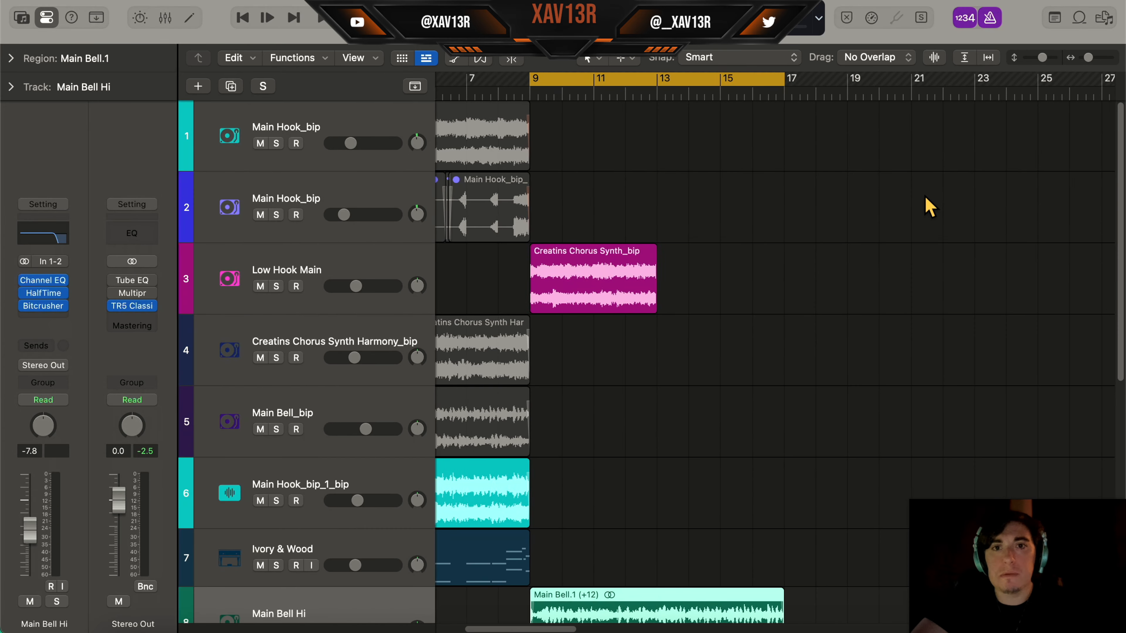
scroll(892, 221, "left", 2)
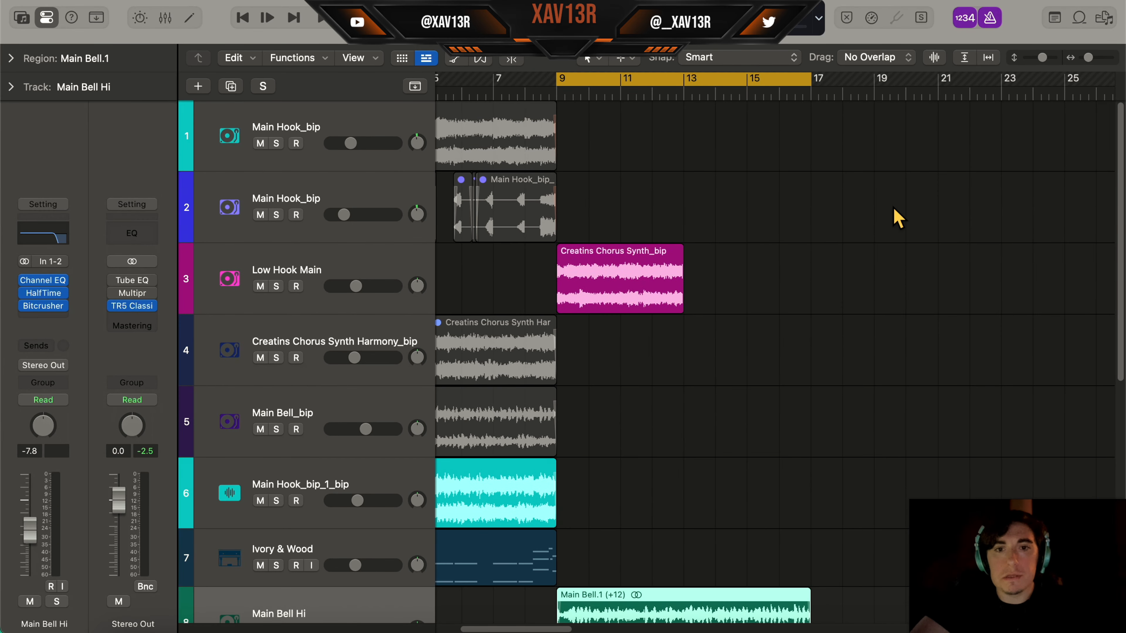
scroll(898, 217, "down", 3)
scroll(895, 217, "down", 3)
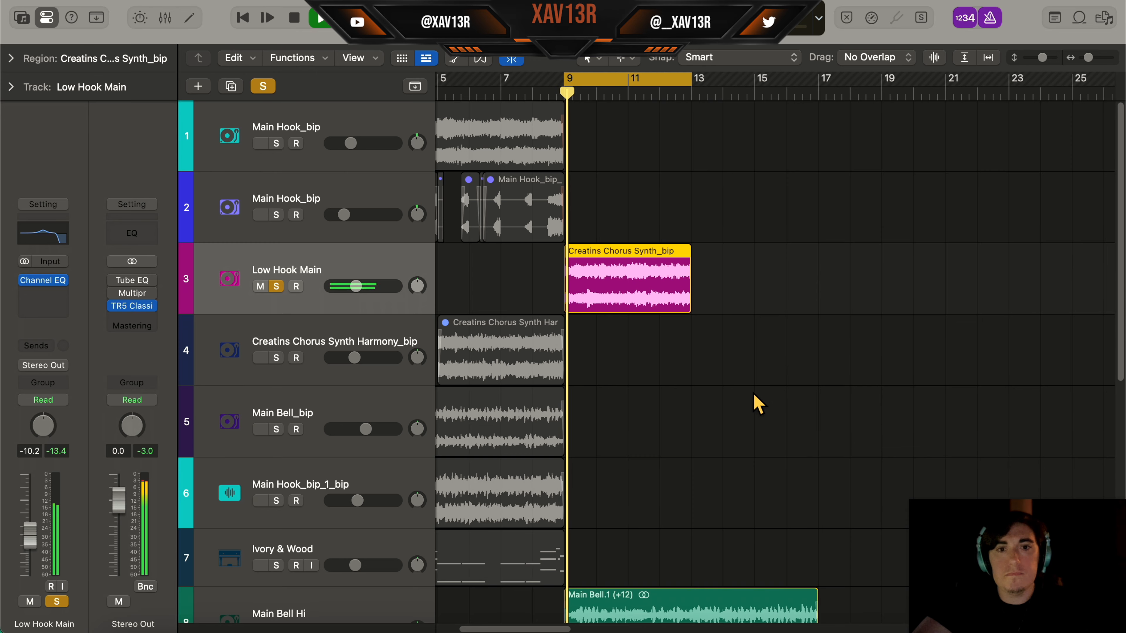
Step: Lower the Low Hook Main track's volume slightly while it plays soloed with Main Bell Hi
scroll(758, 399, "down", 3)
scroll(759, 396, "up", 3)
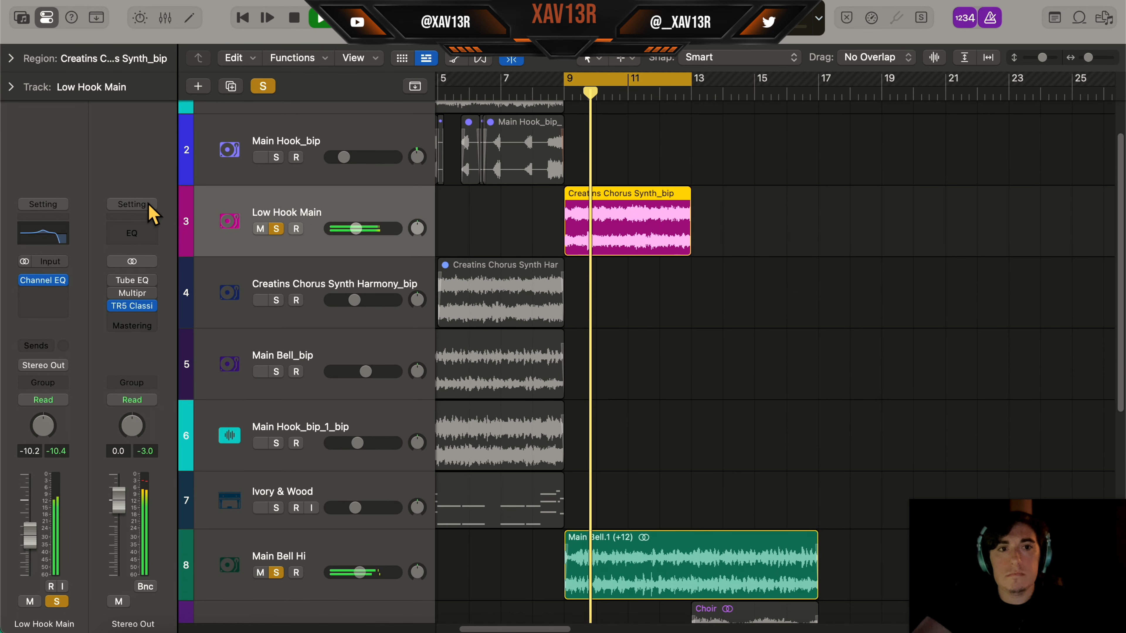
left_click(350, 228)
left_click_drag(354, 228, 349, 227)
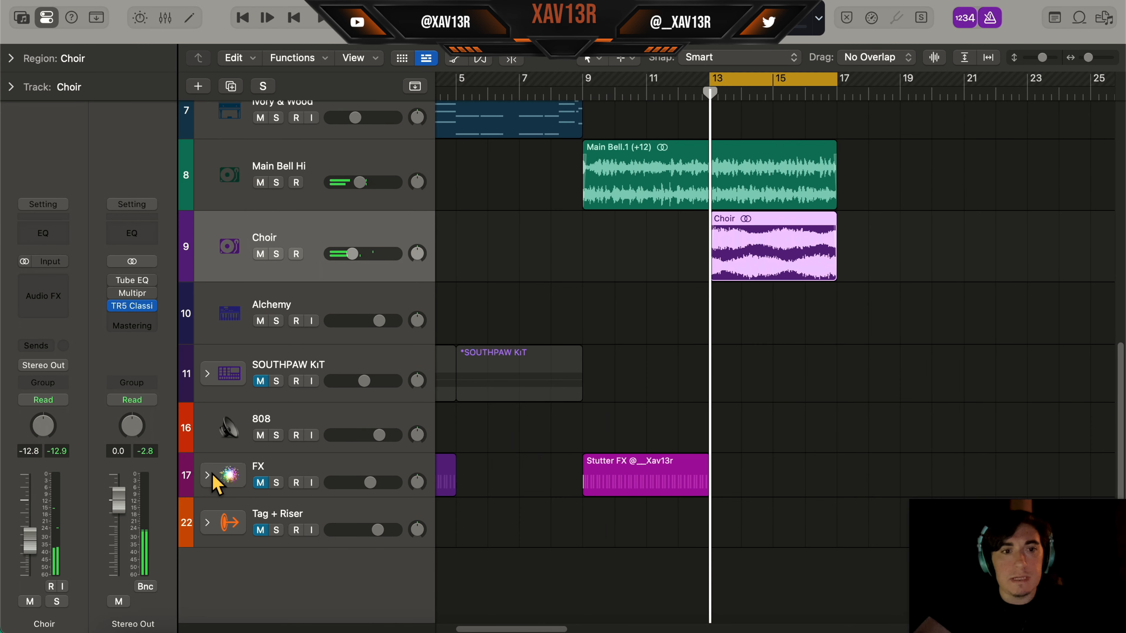
Step: Expand the FX track stack to show its subtracks and select the FX track
left_click(207, 476)
left_click(278, 469)
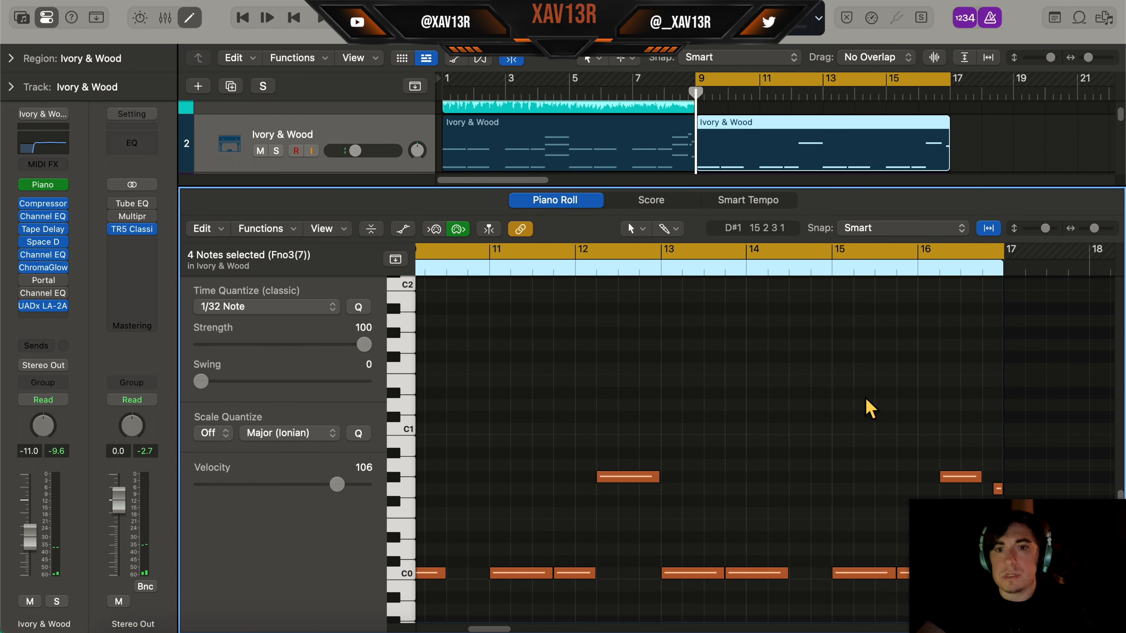
Step: Adjust the volume of the chopped track named "\" above track B during playback
scroll(856, 398, "down", 5)
scroll(855, 400, "right", 6)
scroll(847, 402, "left", 8)
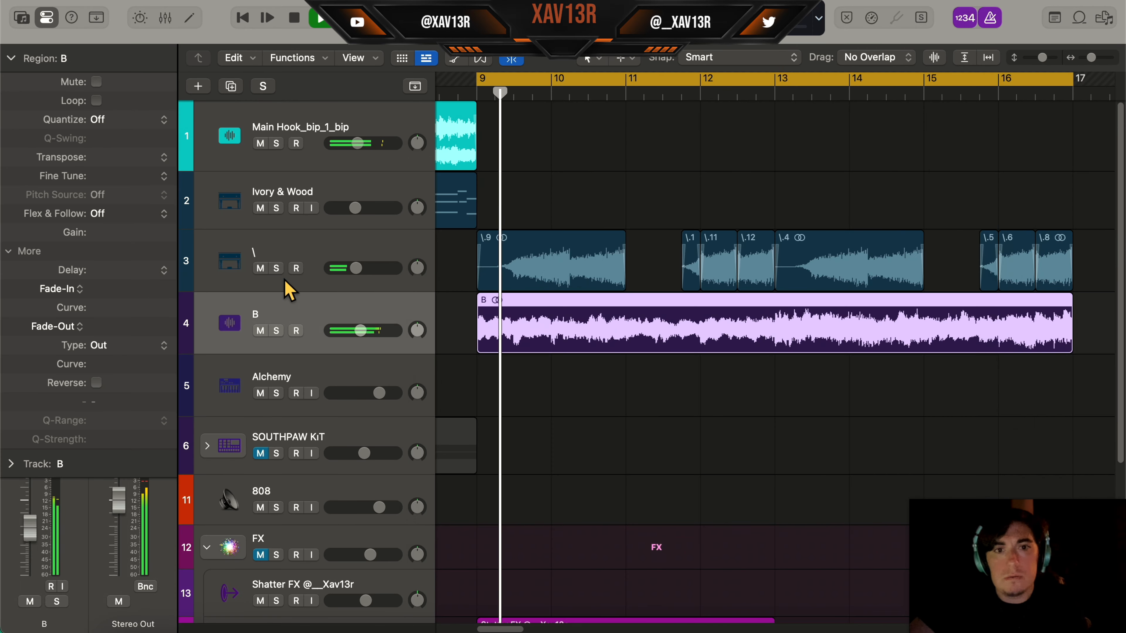
left_click_drag(339, 271, 339, 275)
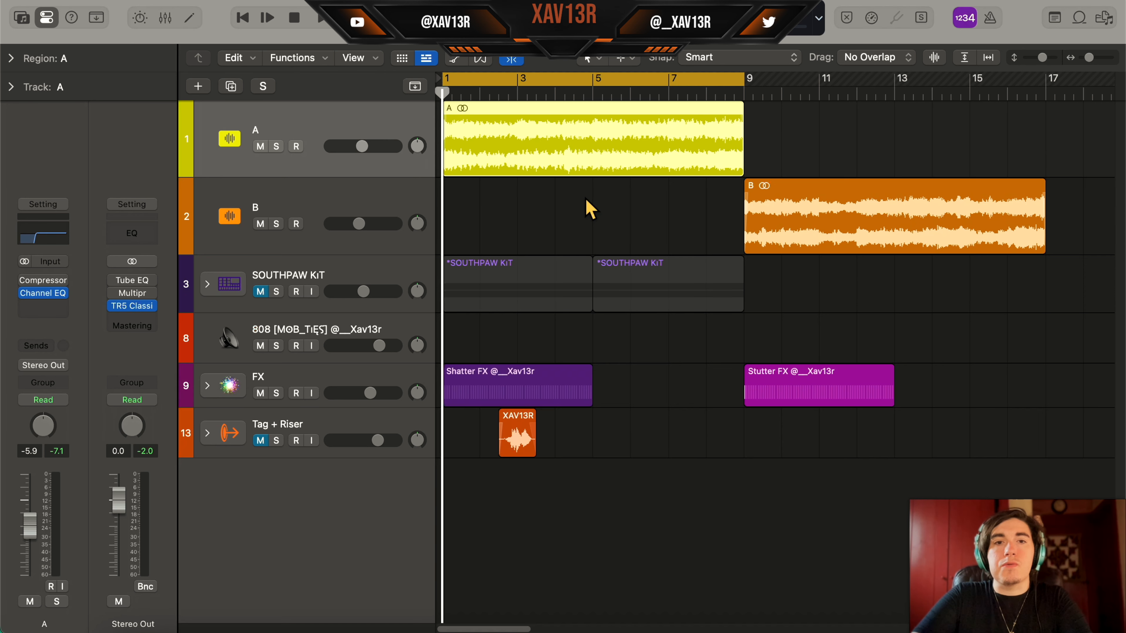
Step: Convert the Şage HH pattern region on the Faction HH track to a MIDI region and play it in the Piano Roll
key("space")
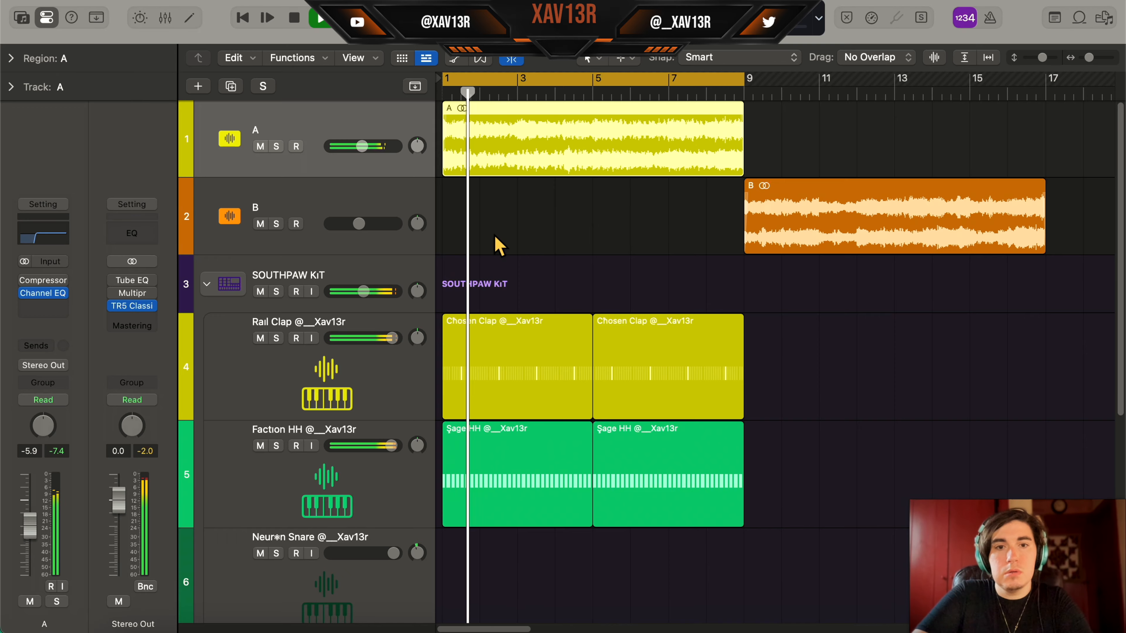
scroll(608, 493, "down", 3)
double_click(527, 413)
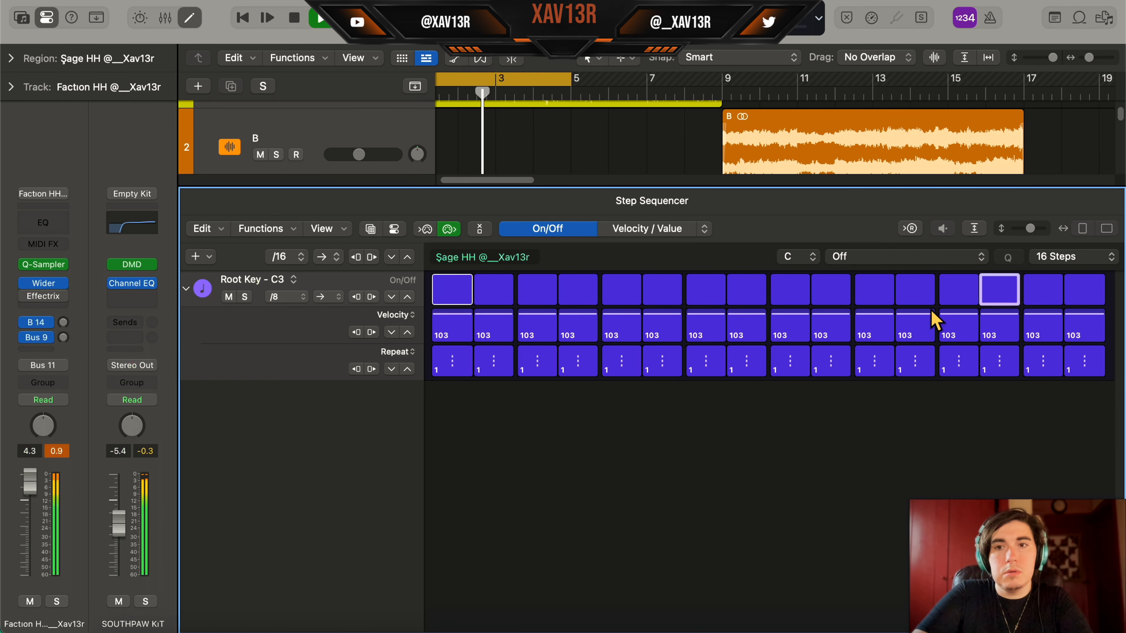
key("e")
right_click(524, 410)
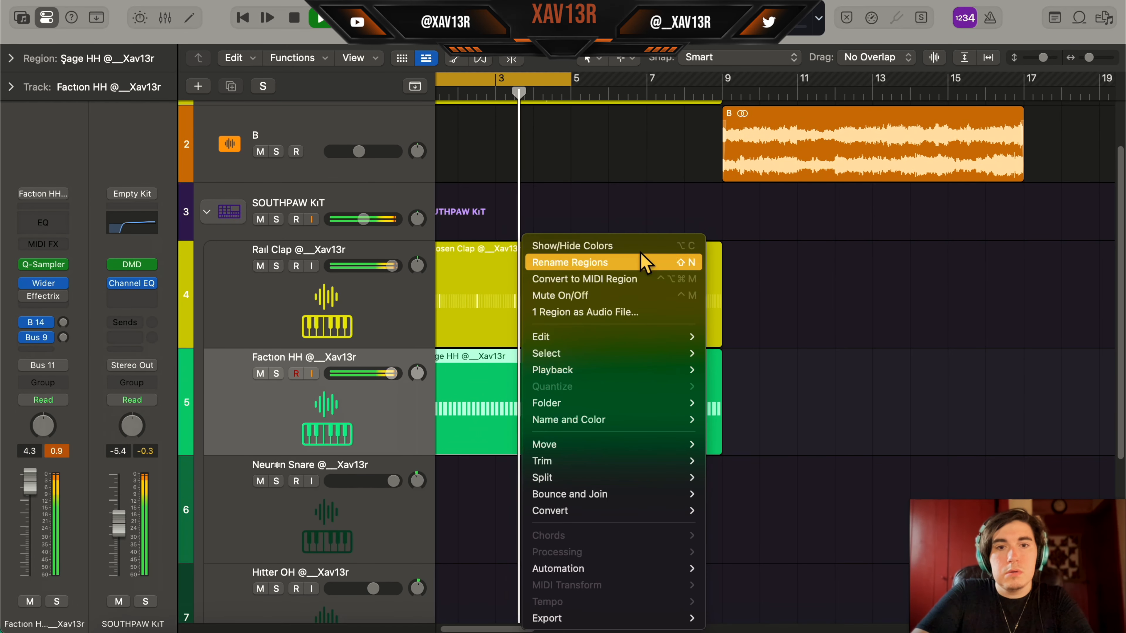
left_click(620, 280)
key("e")
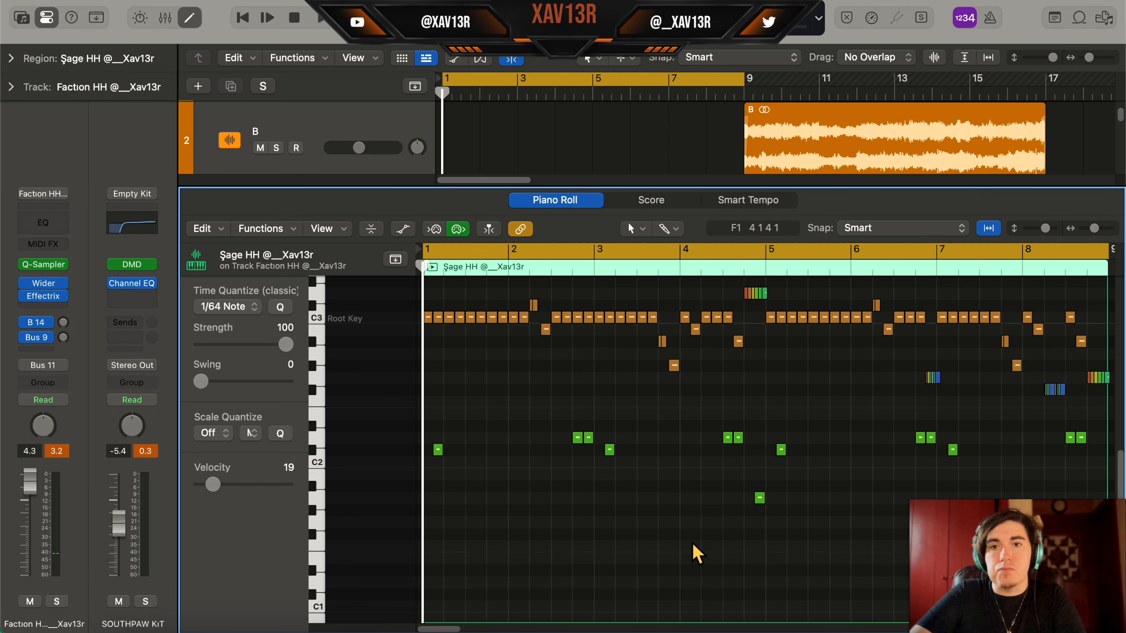
key("space")
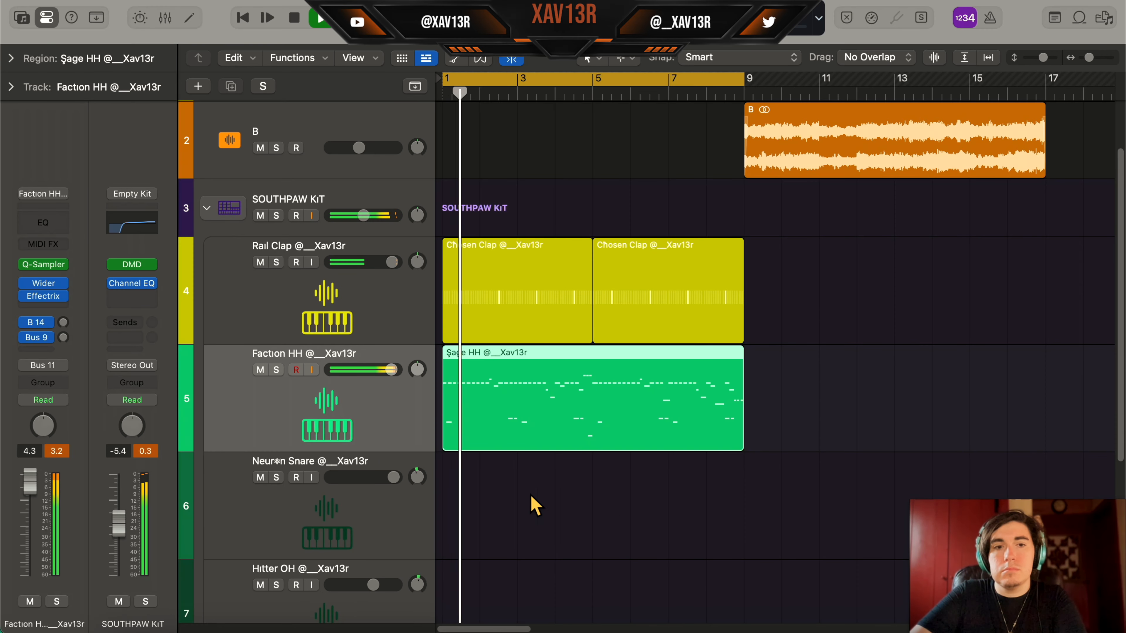
Step: Create a Neuron Snare pattern region at bar 1 with hits on steps 3 and 15, and extend it to 32 steps
right_click(478, 493)
left_click(497, 418)
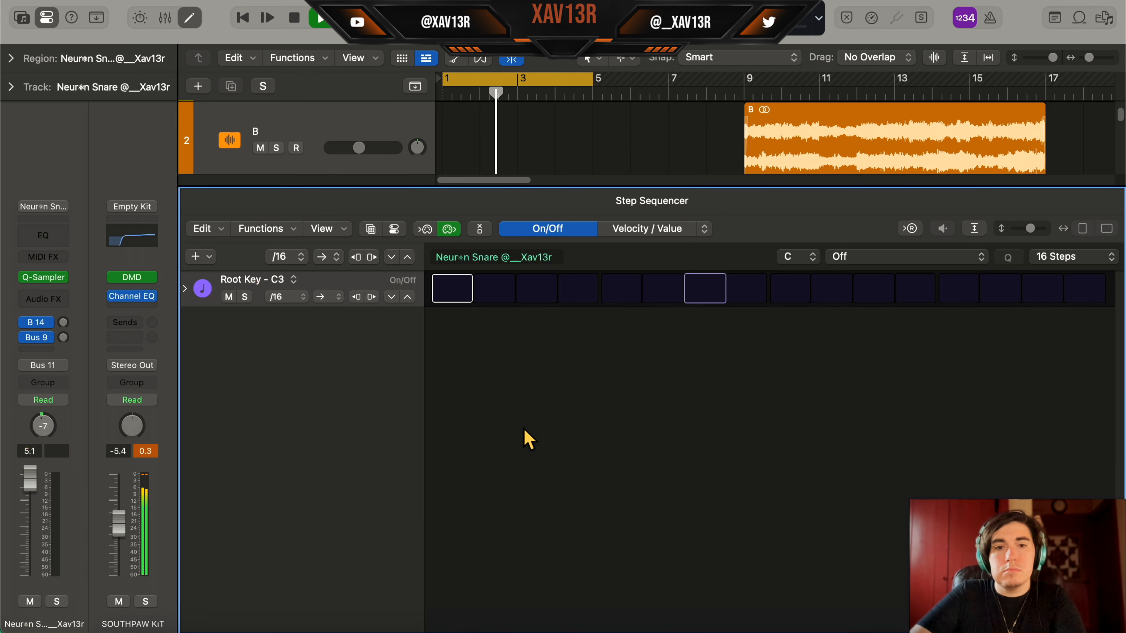
key("space")
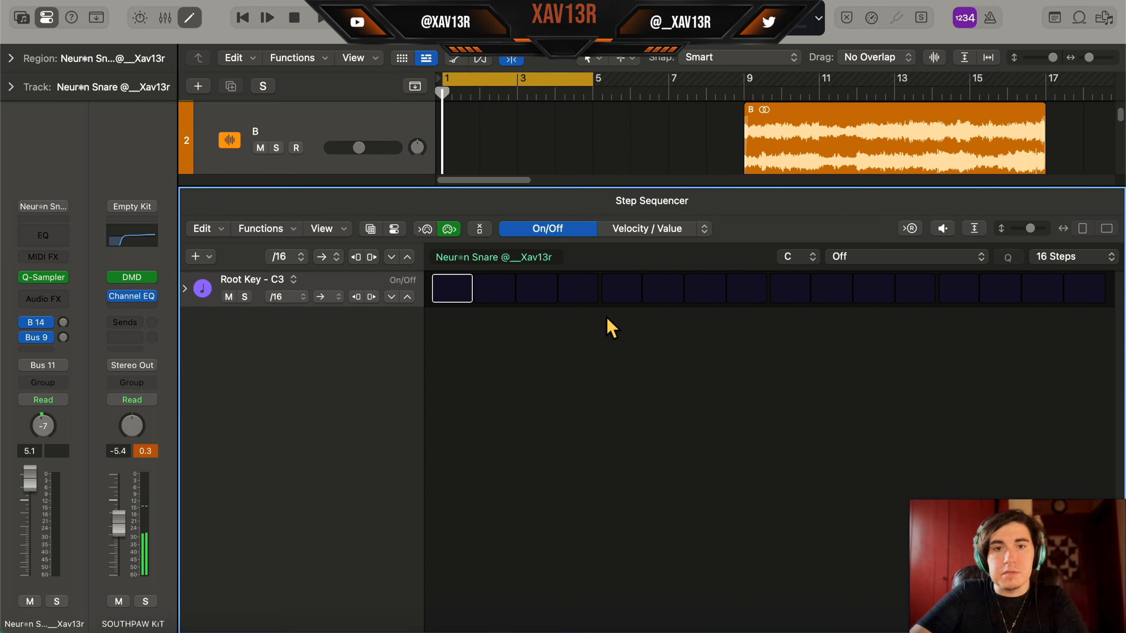
left_click(537, 289)
left_click(1042, 288)
key("space")
left_click(1086, 261)
left_click(1093, 297)
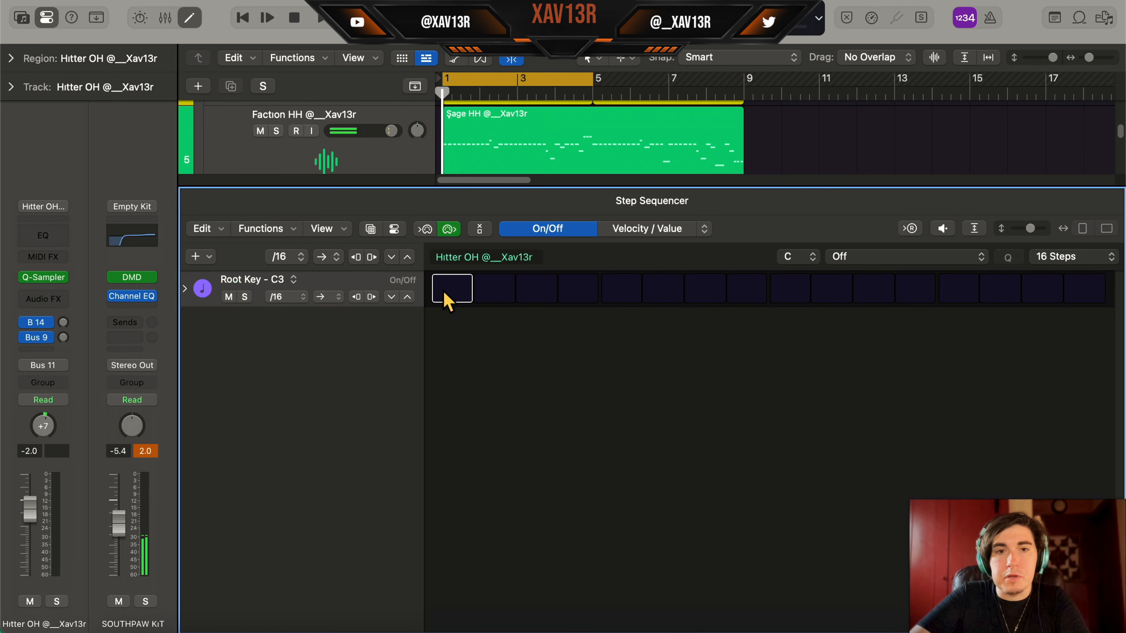
Step: Add a hit on step 1 of the Hitter OH pattern and extend the pattern to 64 steps during playback
left_click(445, 290)
key("space")
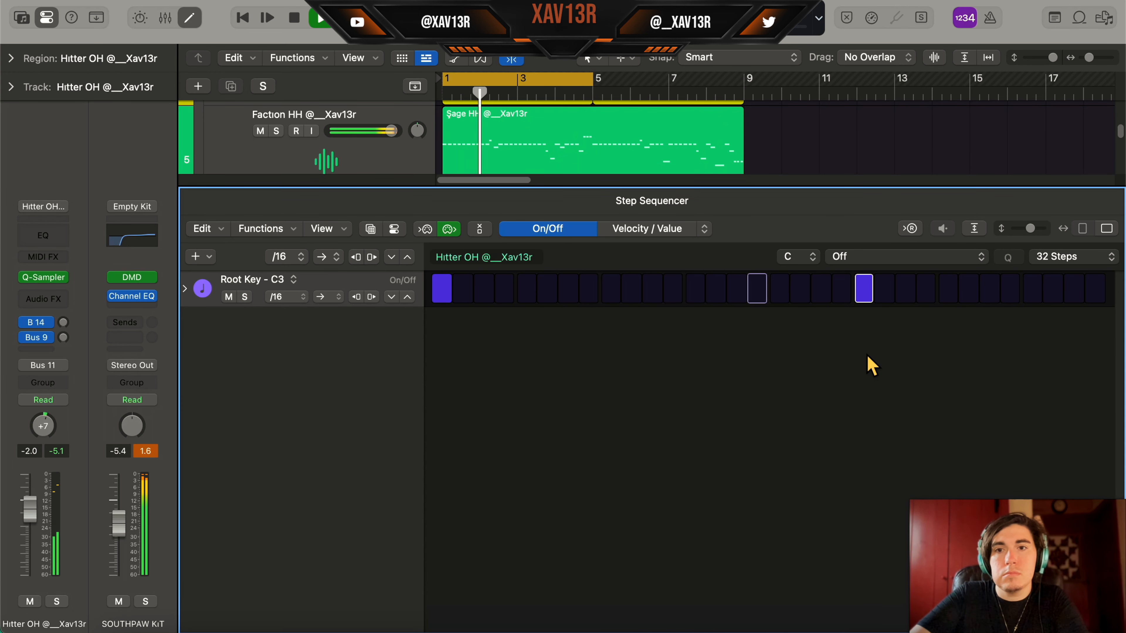
left_click(1093, 266)
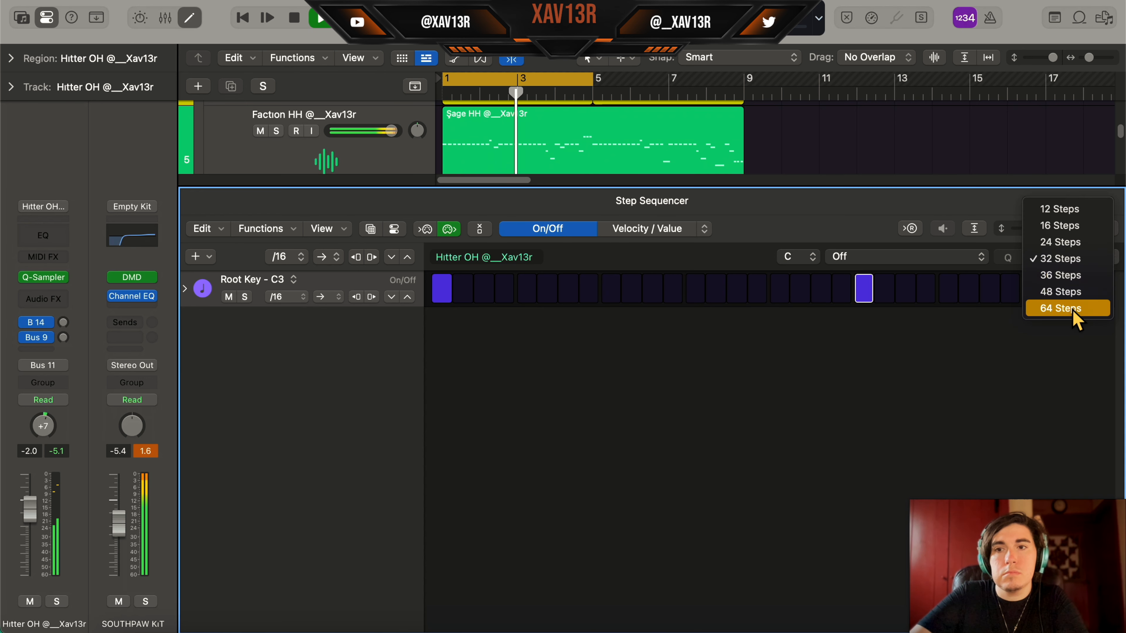
left_click(1077, 314)
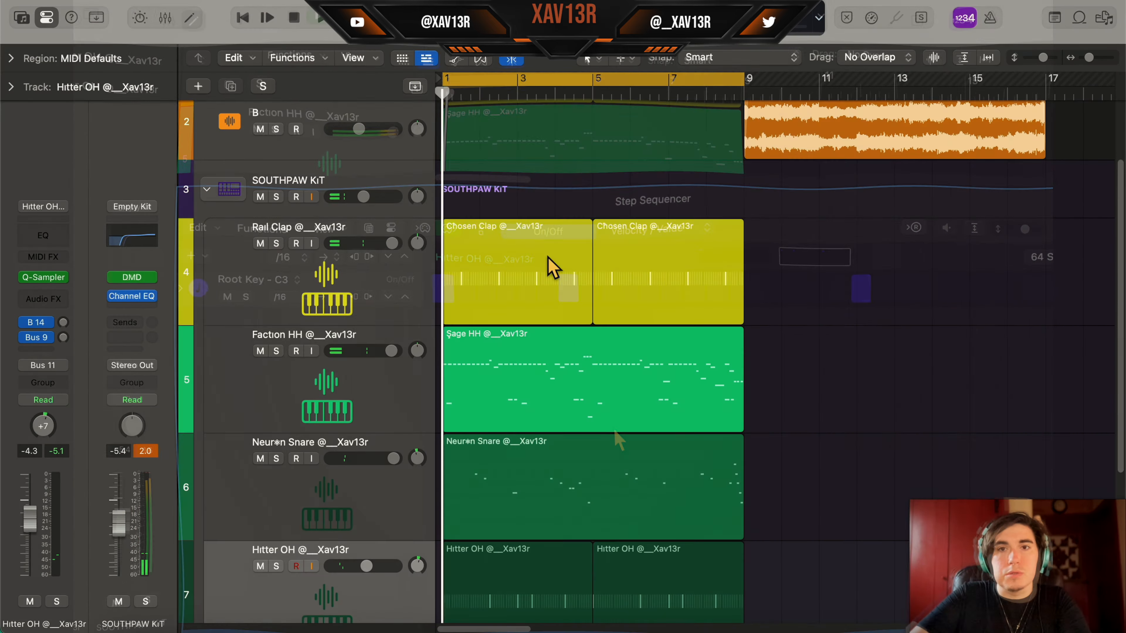
Step: Select the 808 track and open its Quick Sampler instrument
scroll(547, 264, "down", 8)
scroll(554, 282, "up", 10)
scroll(554, 282, "down", 3)
scroll(553, 281, "up", 3)
scroll(523, 355, "down", 7)
left_click(379, 430)
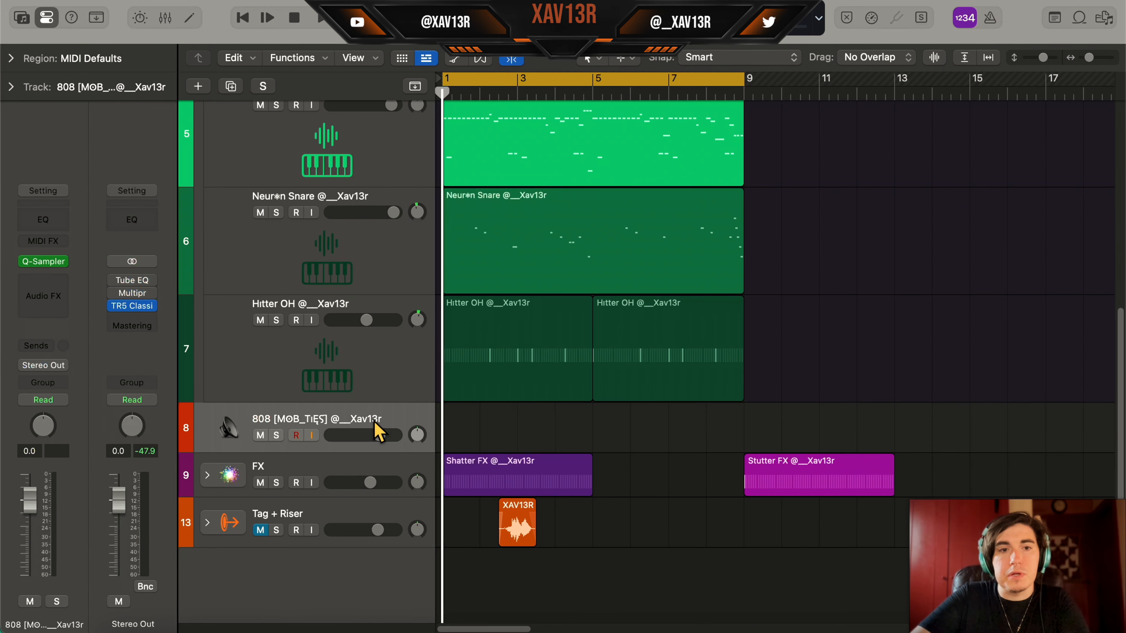
left_click(44, 262)
Step: Turn on Musical Typing and record an 808 bass line over bars 1 to 4
key("super+k")
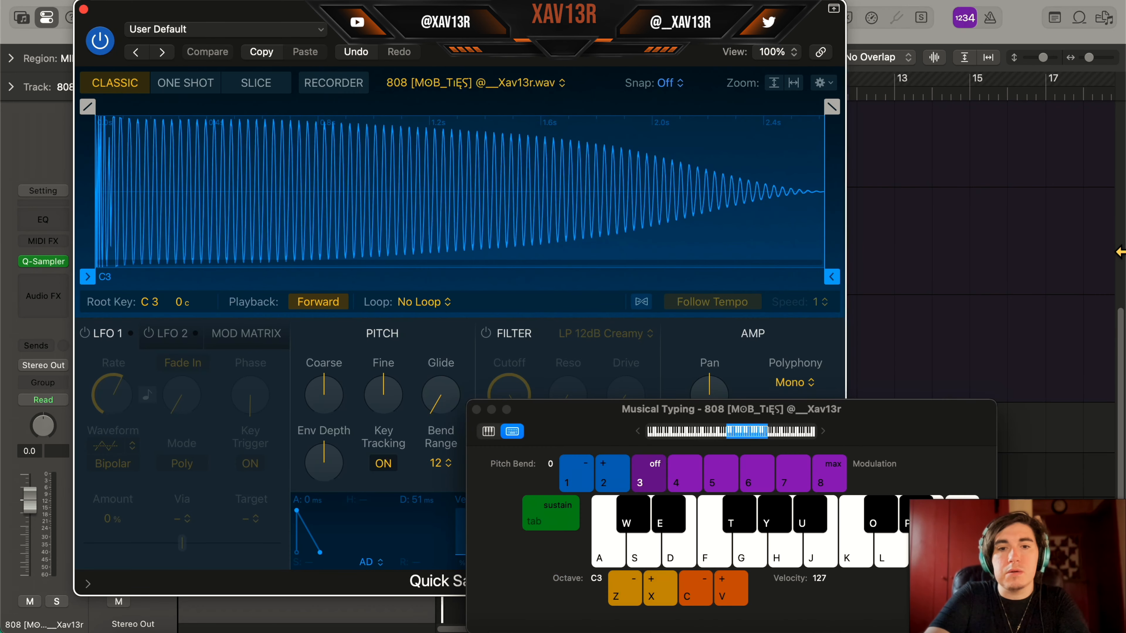
key("a")
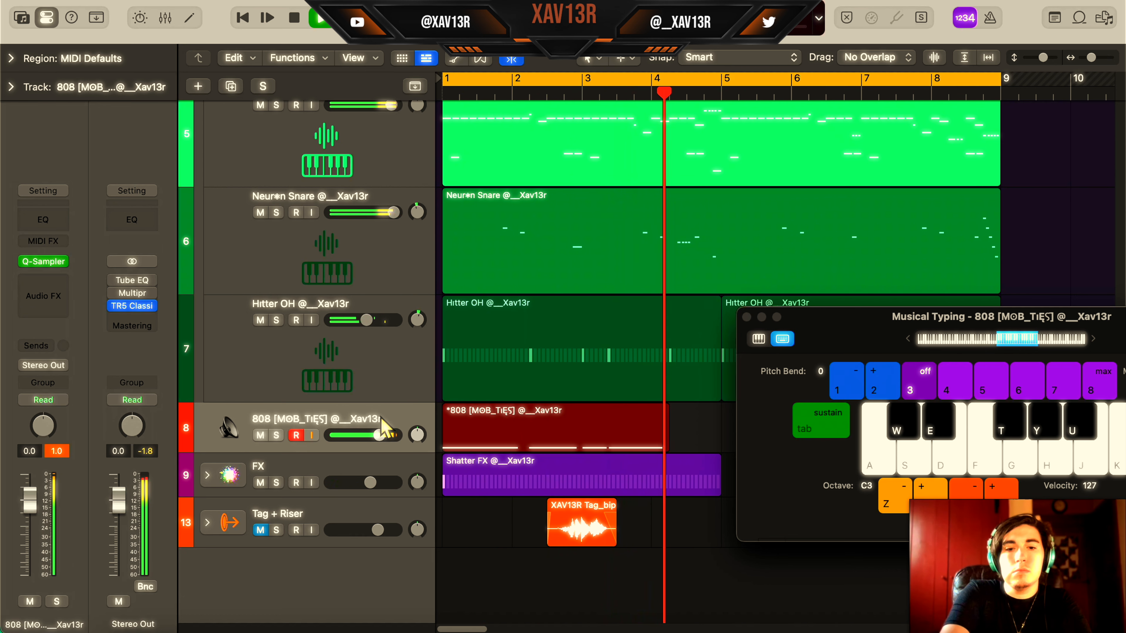
key("space")
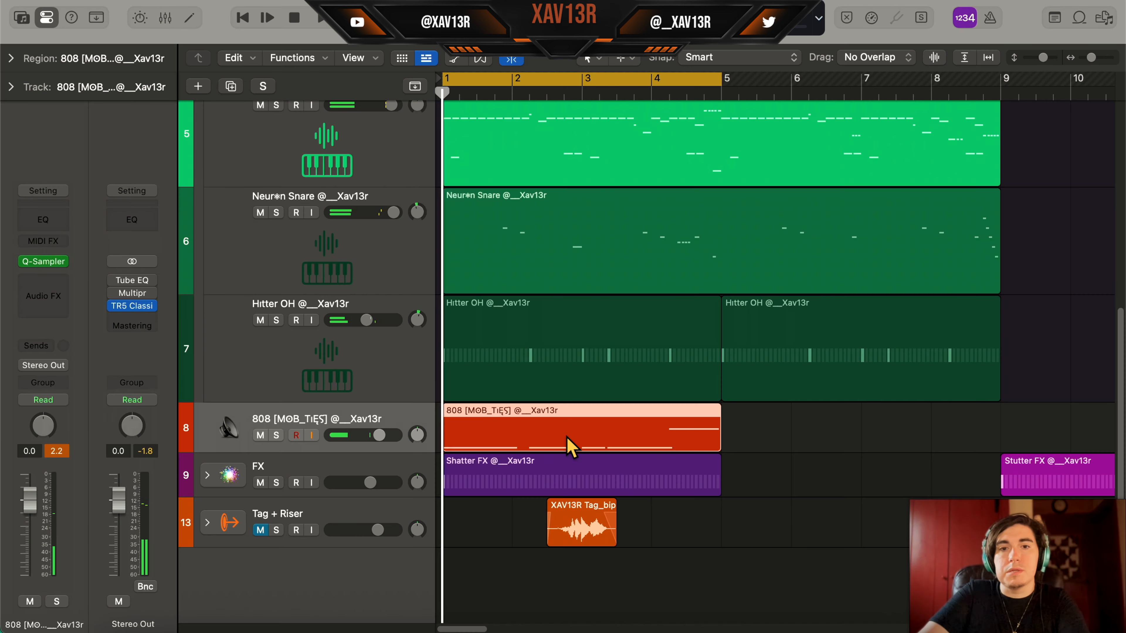
Step: Open the recorded 808 region in the Piano Roll, play it, and shift the higher notes in bar 4 earlier
double_click(569, 448)
key("space")
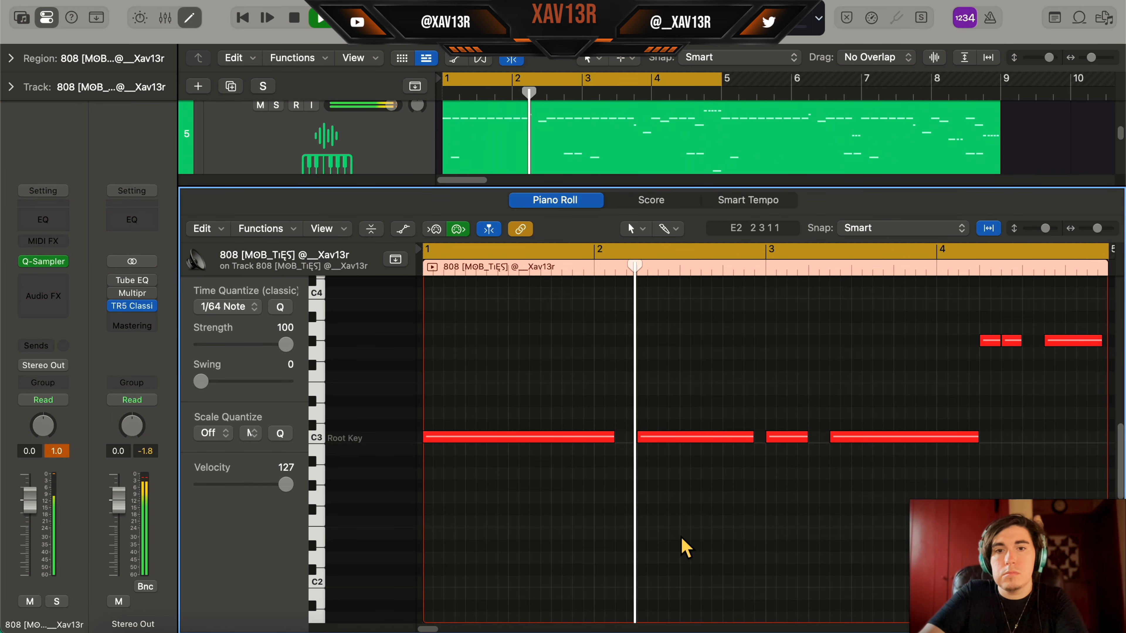
left_click_drag(724, 344, 684, 353)
left_click_drag(683, 345, 664, 344)
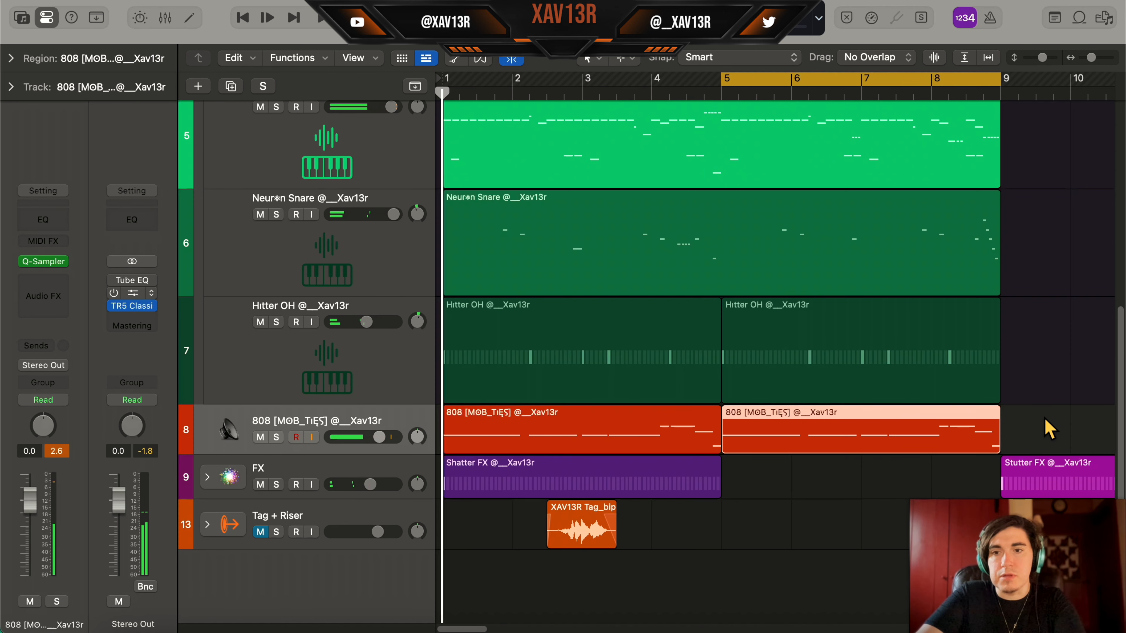
Step: Join the two 808 regions into one and split the long C3 note in bar 6 at the playhead
left_click_drag(1048, 430, 456, 428)
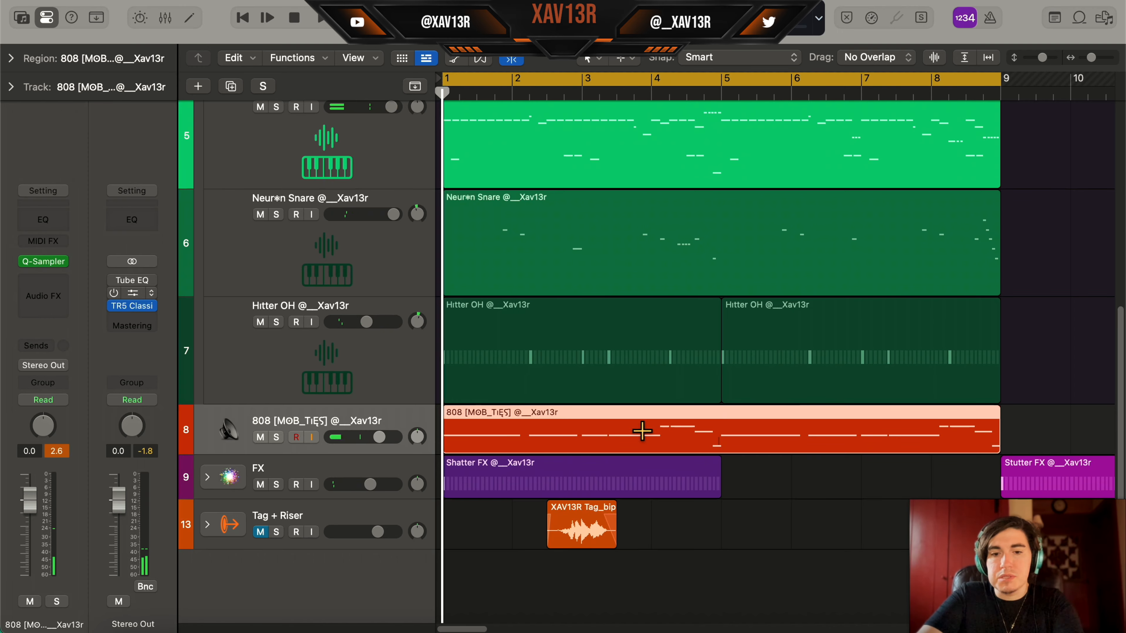
double_click(699, 448)
key("space")
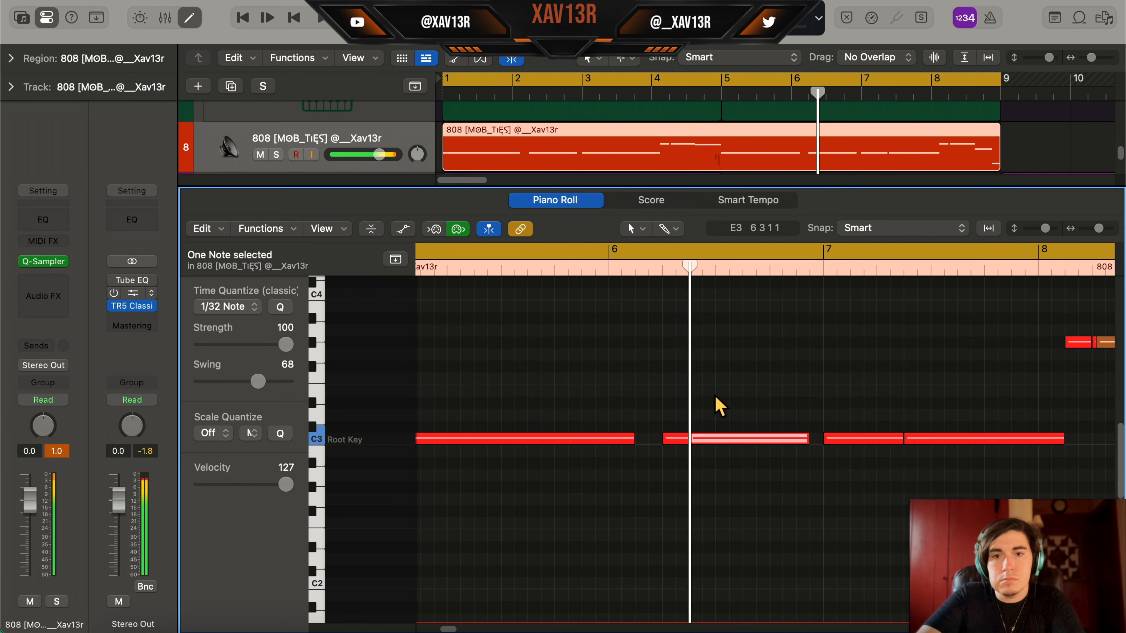
left_click_drag(702, 269, 743, 269)
key("super+t")
key("space")
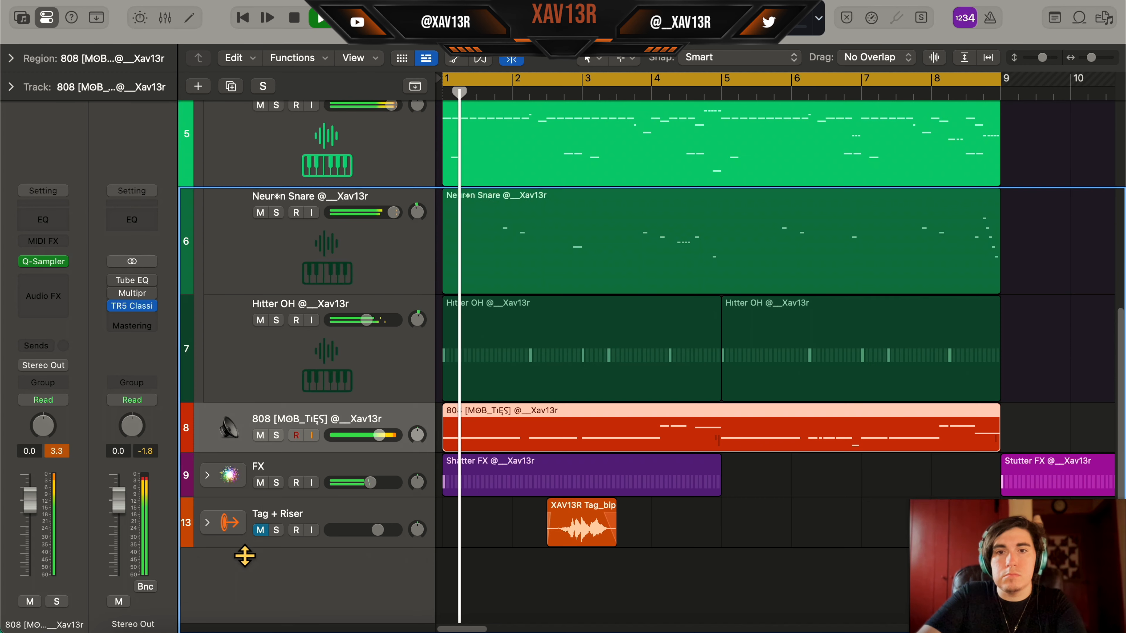
Step: Copy the Chosen Clap and Şage HH regions under section B so they span bars 9 to 17
scroll(576, 315, "down", 10)
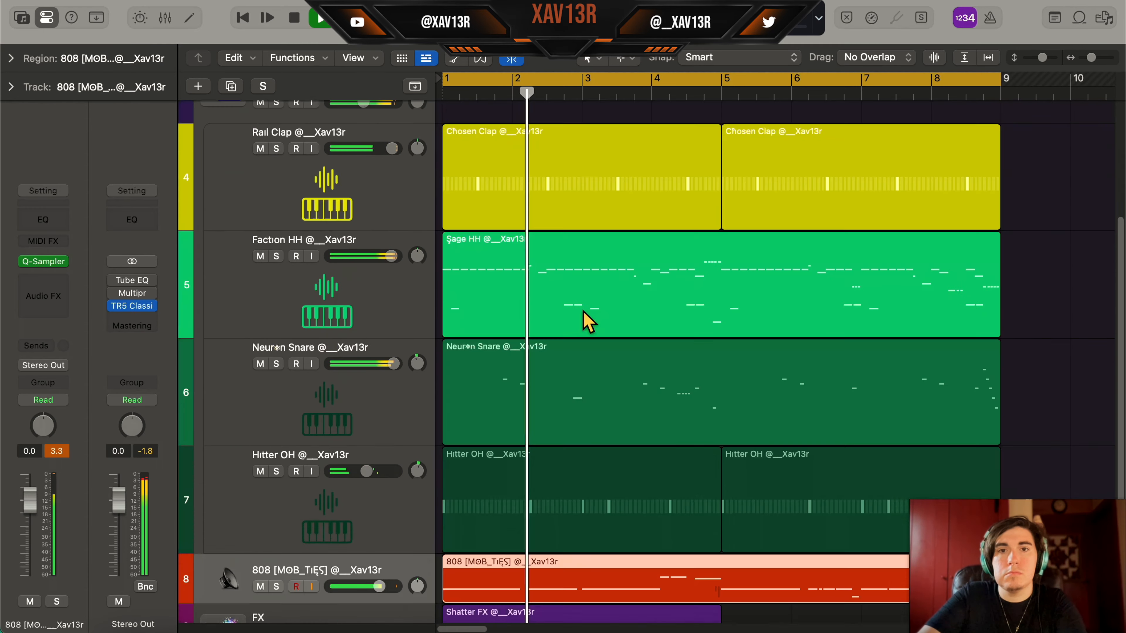
scroll(576, 343, "up", 10)
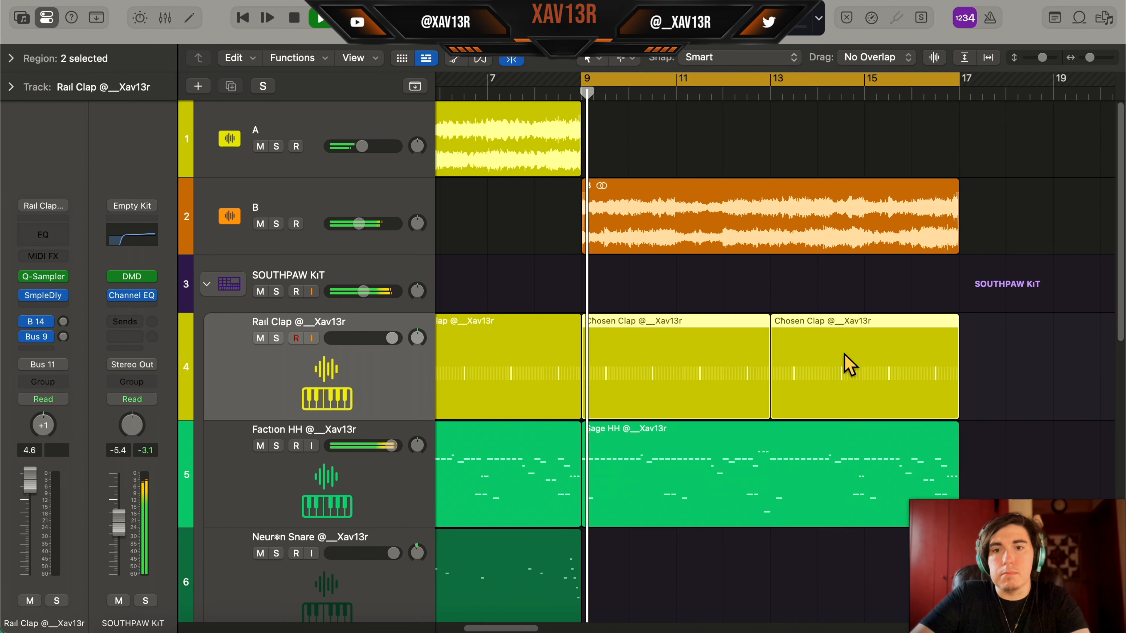
scroll(779, 457, "down", 5)
left_click(780, 457)
Step: Create a Neuron Snare pattern region at bar 13 and view it in the Step Sequencer
scroll(778, 459, "down", 5)
scroll(779, 459, "up", 2)
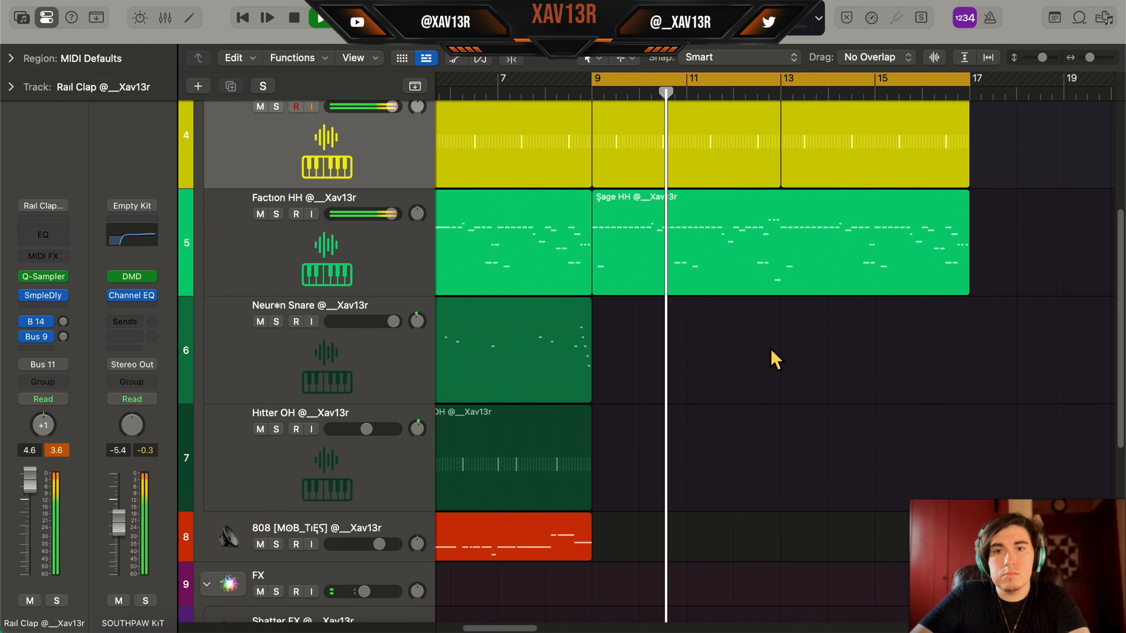
right_click(804, 332)
left_click(820, 352)
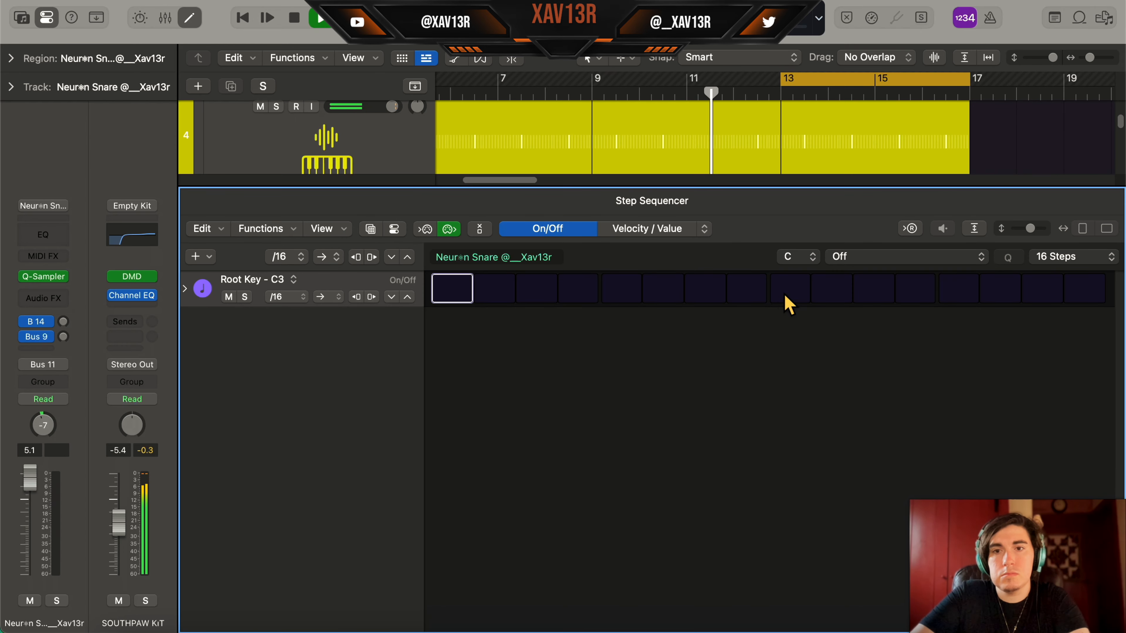
key("e")
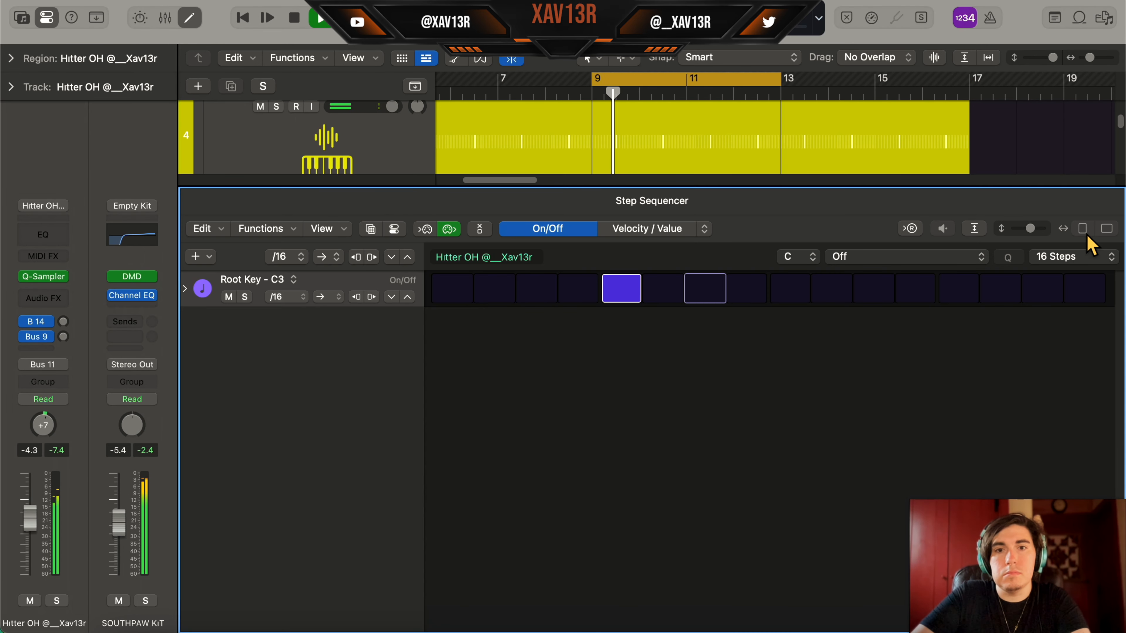
Step: Extend the Hitter OH pattern at bar 9 to 64 steps with a single hit on step 5
left_click(1077, 256)
left_click(1096, 291)
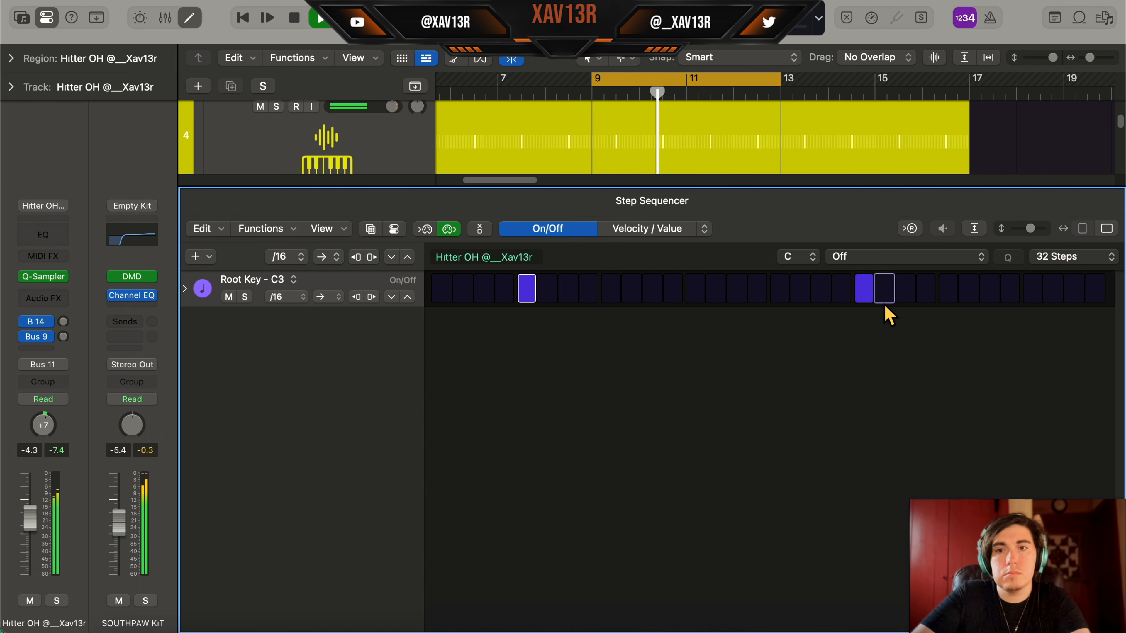
left_click(1098, 259)
left_click(1098, 311)
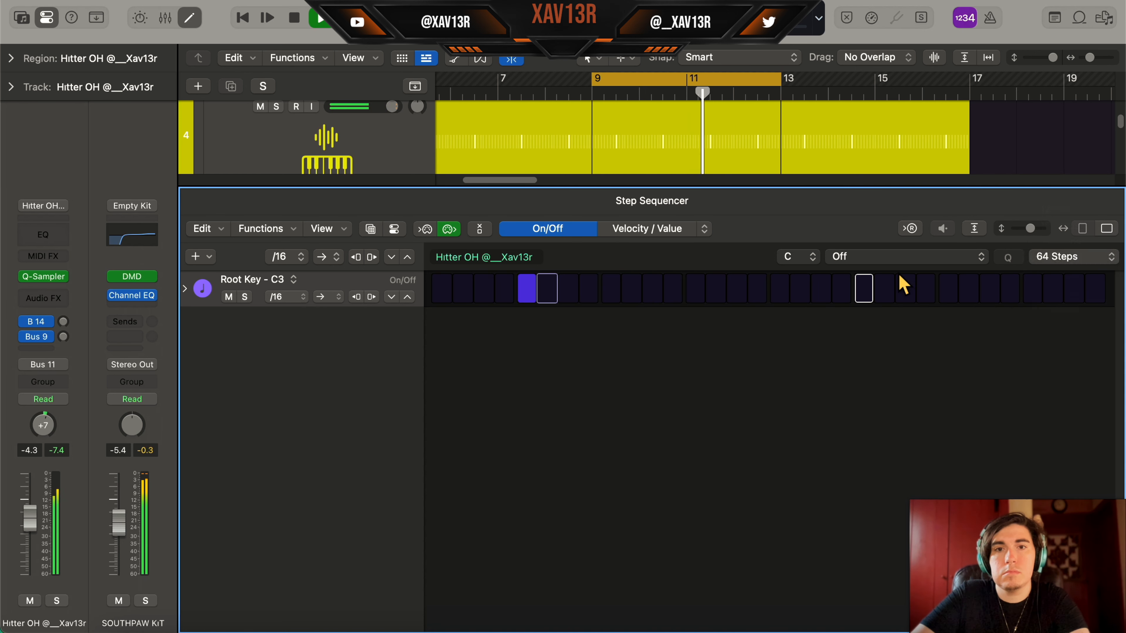
left_click(534, 295)
key("e")
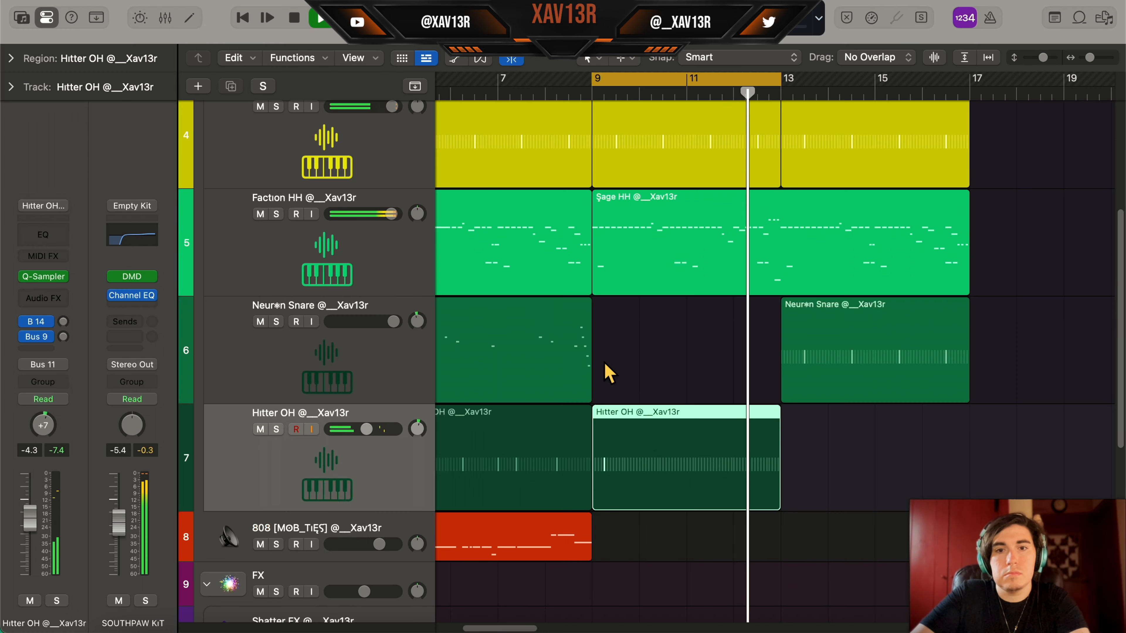
Step: Repeat the Hitter OH region once so it also fills bars 13 to 17, and play section B
key("super+r")
left_click_drag(1083, 455, 631, 468)
key("space")
Step: Extend the Fractal Perc pattern at bar 9 to 64 steps with a single hit on step 11
scroll(655, 377, "down", 10)
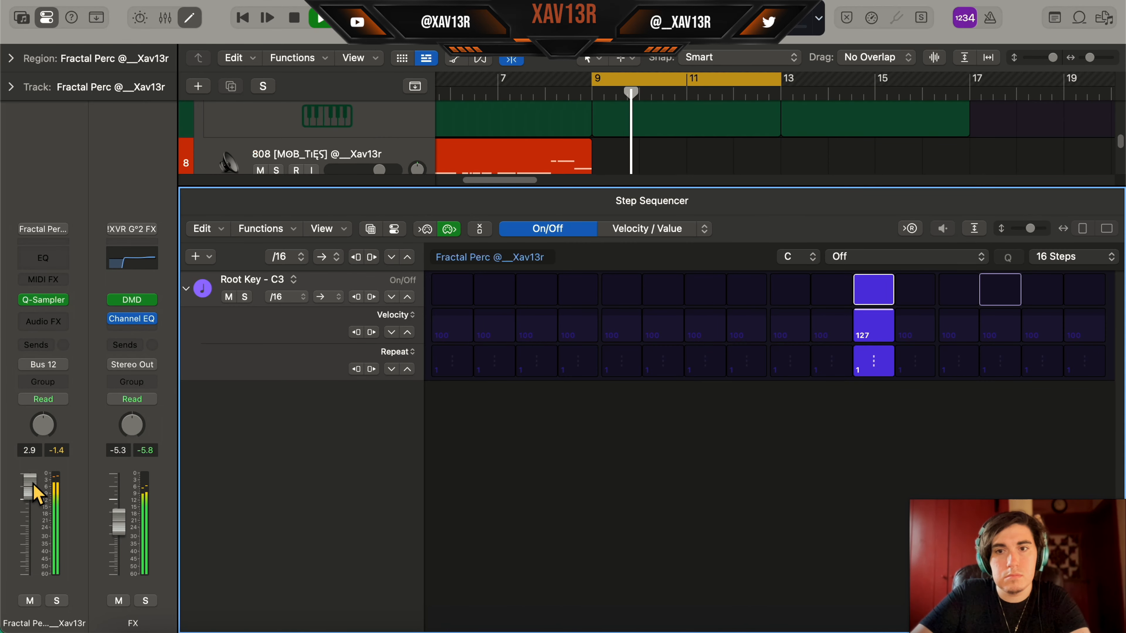
key("e")
key("e")
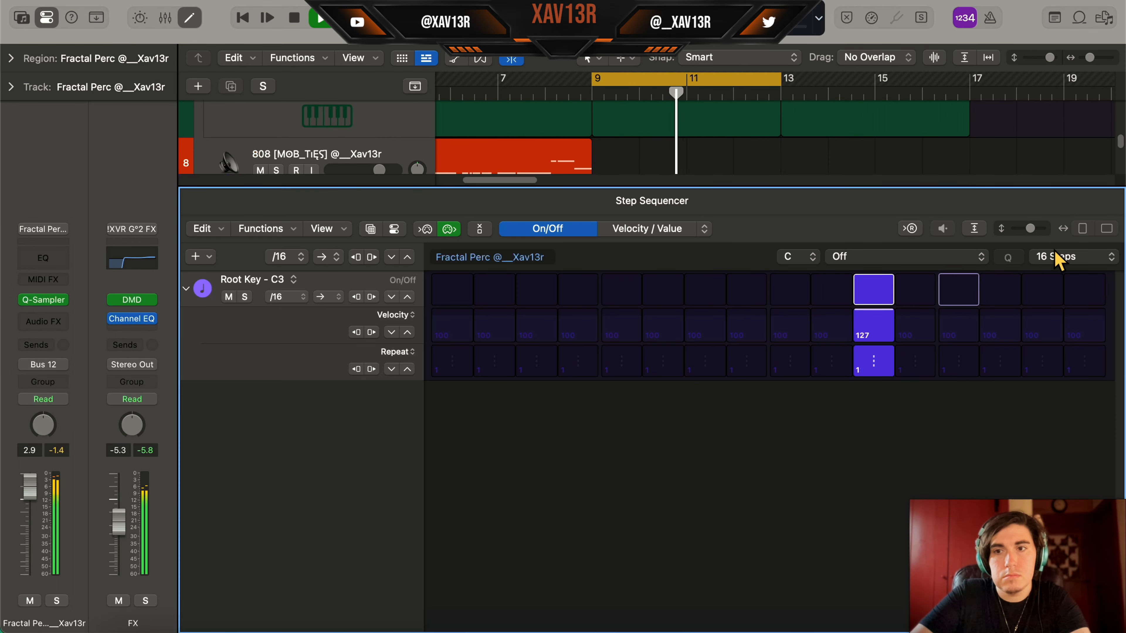
left_click(1058, 259)
left_click(1070, 290)
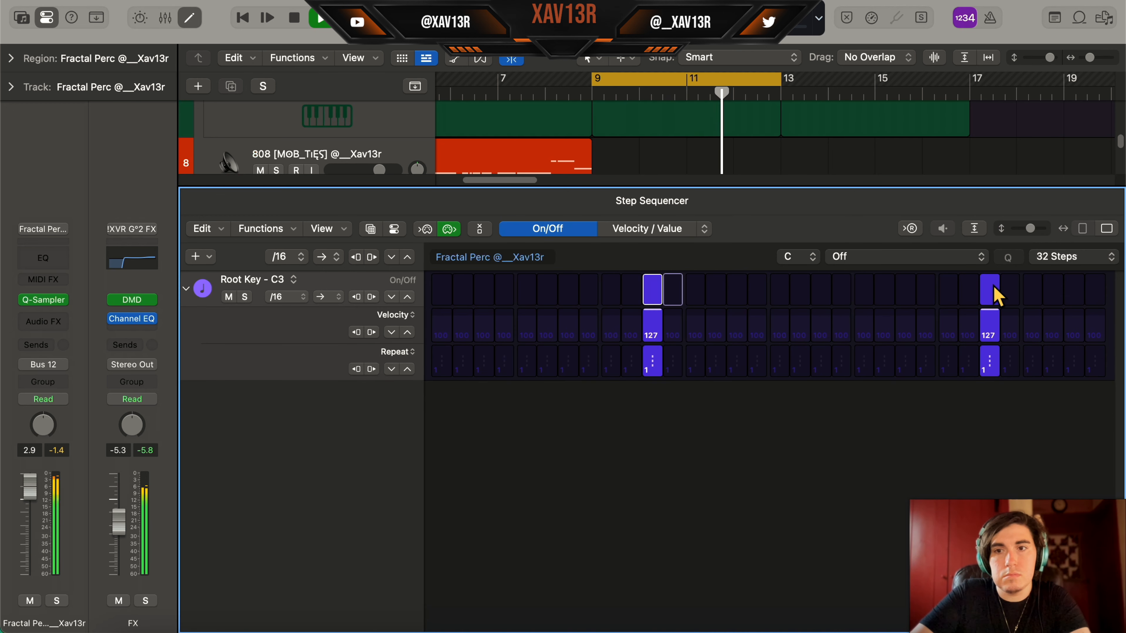
left_click(1103, 254)
left_click(783, 333)
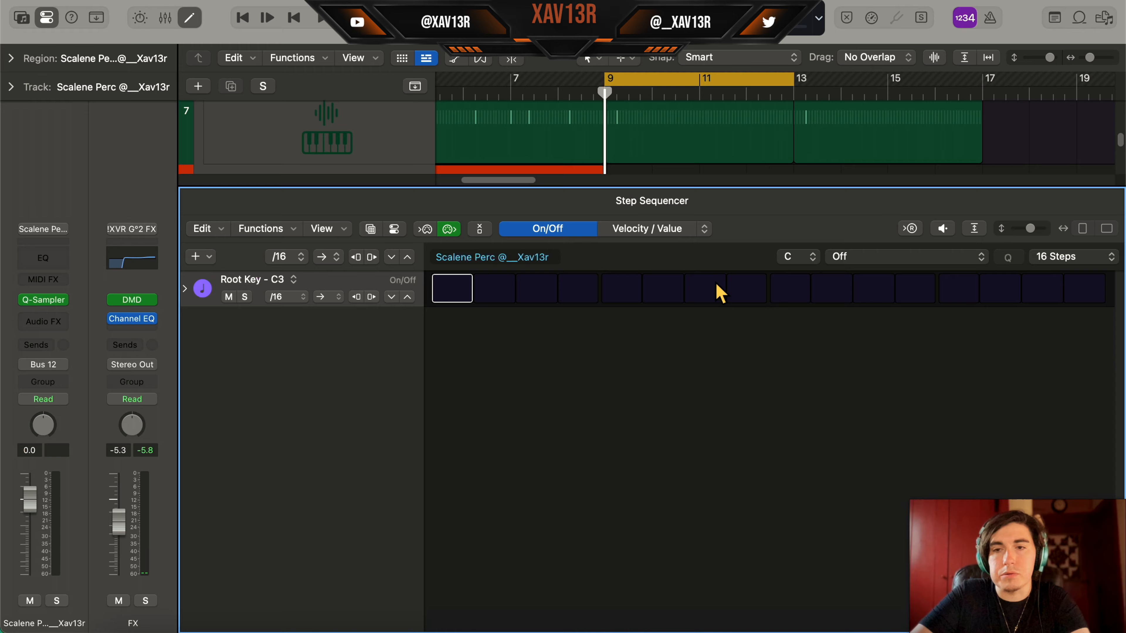
Step: Add a hit to the Scalene Perc pattern and extend it to 32 steps, keeping only the hit on step 29
left_click(966, 290)
key("space")
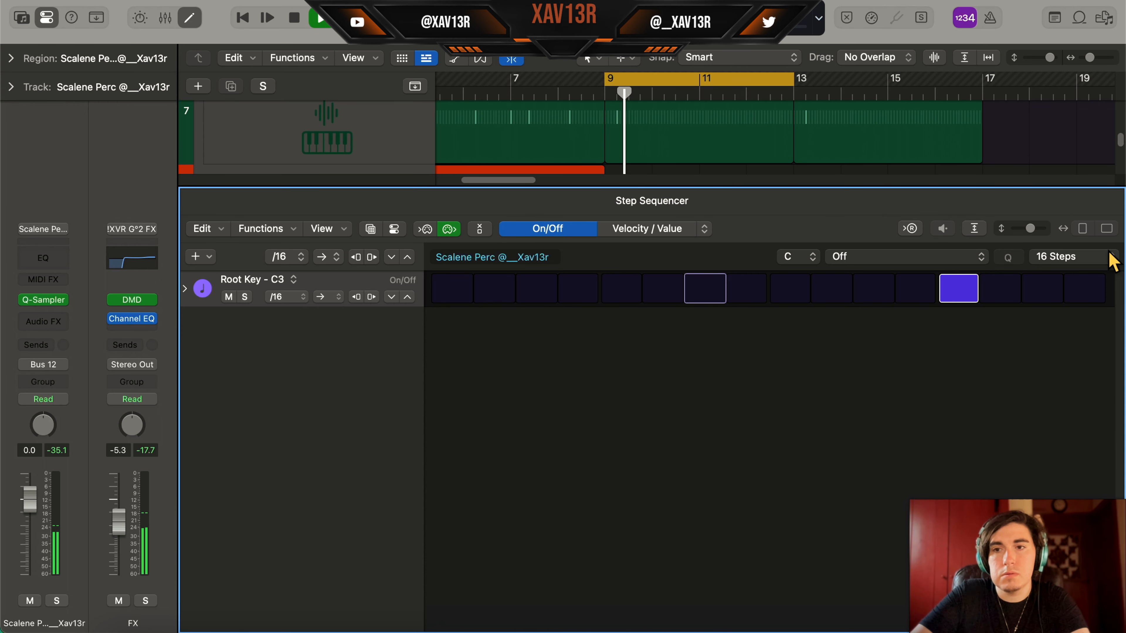
left_click(1107, 261)
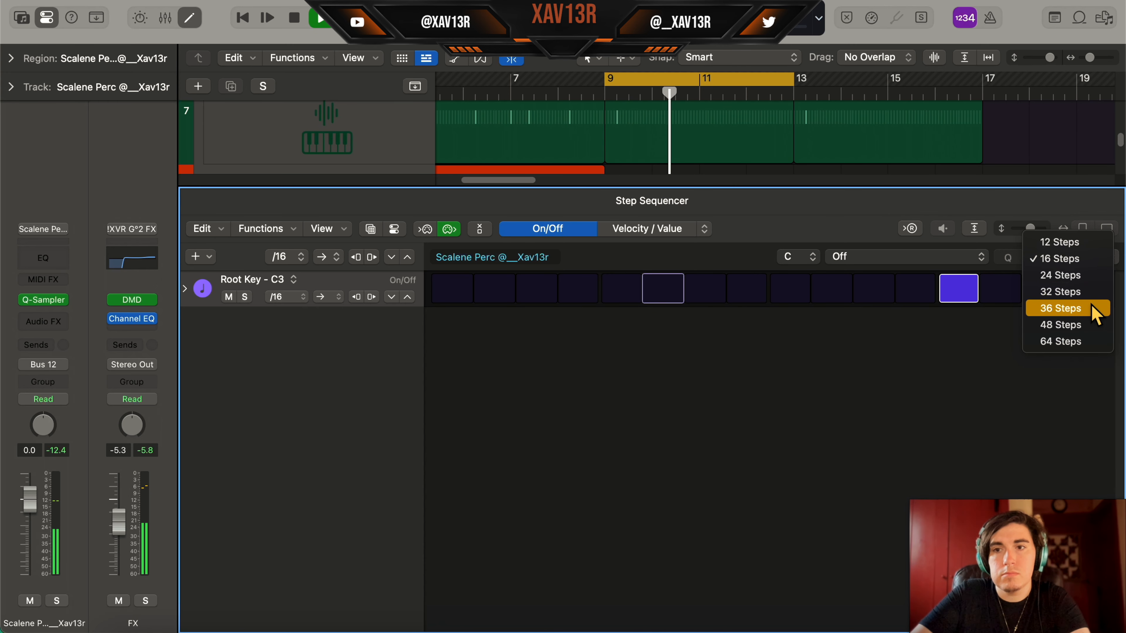
left_click(1096, 303)
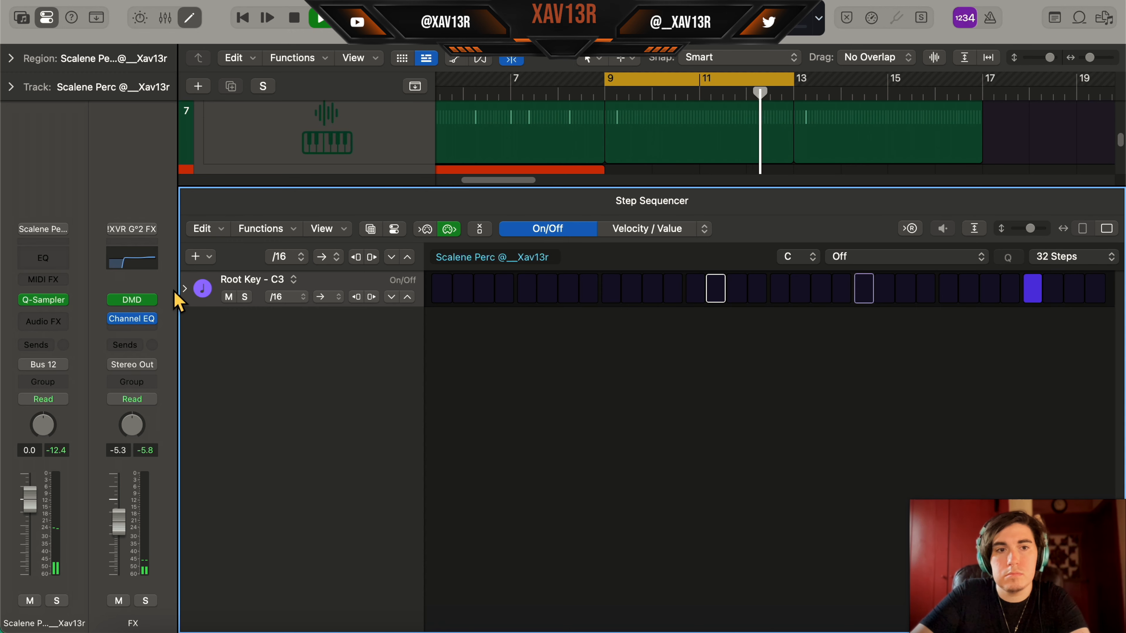
left_click(185, 289)
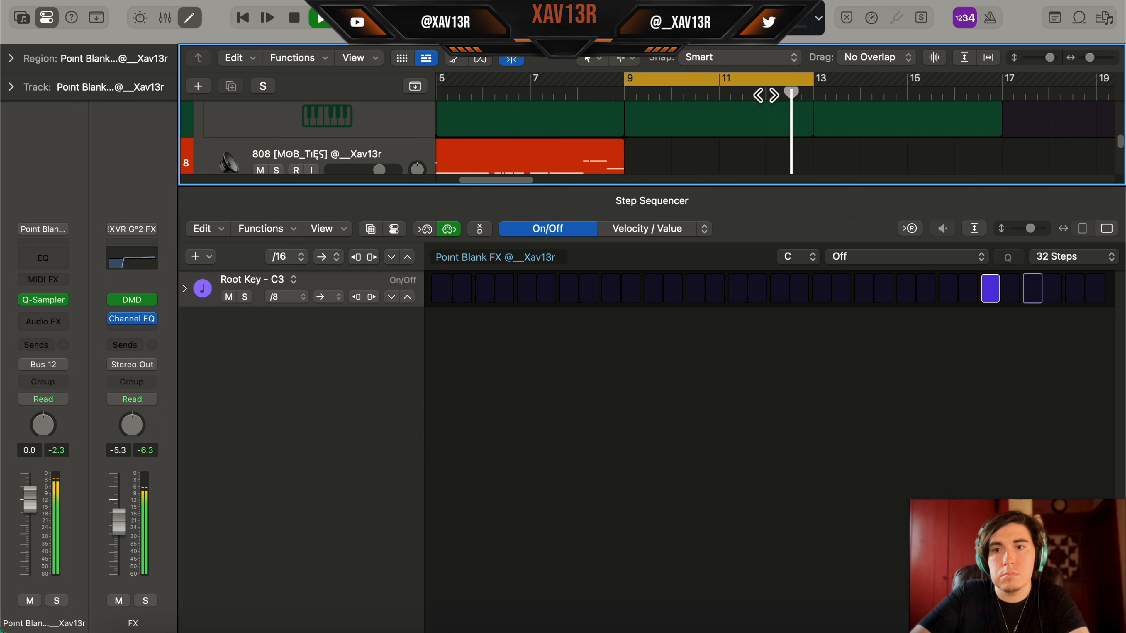
Step: Repeat the Point Blank FX region once from bar 13 and collapse the FX track stack
key("e")
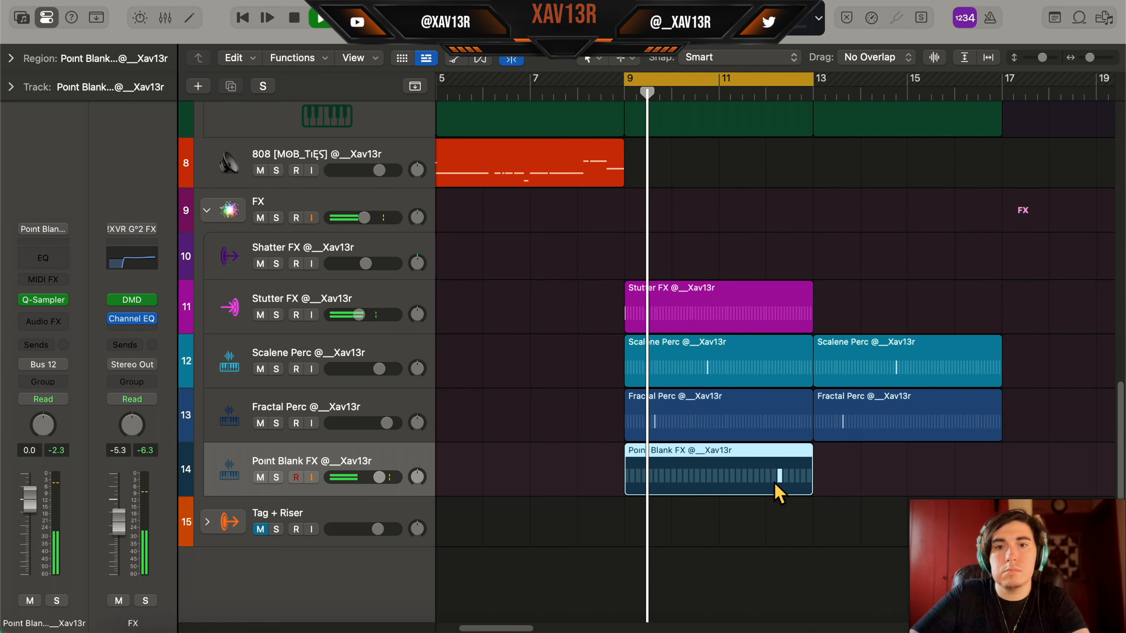
key("super+r")
left_click_drag(495, 443, 722, 468)
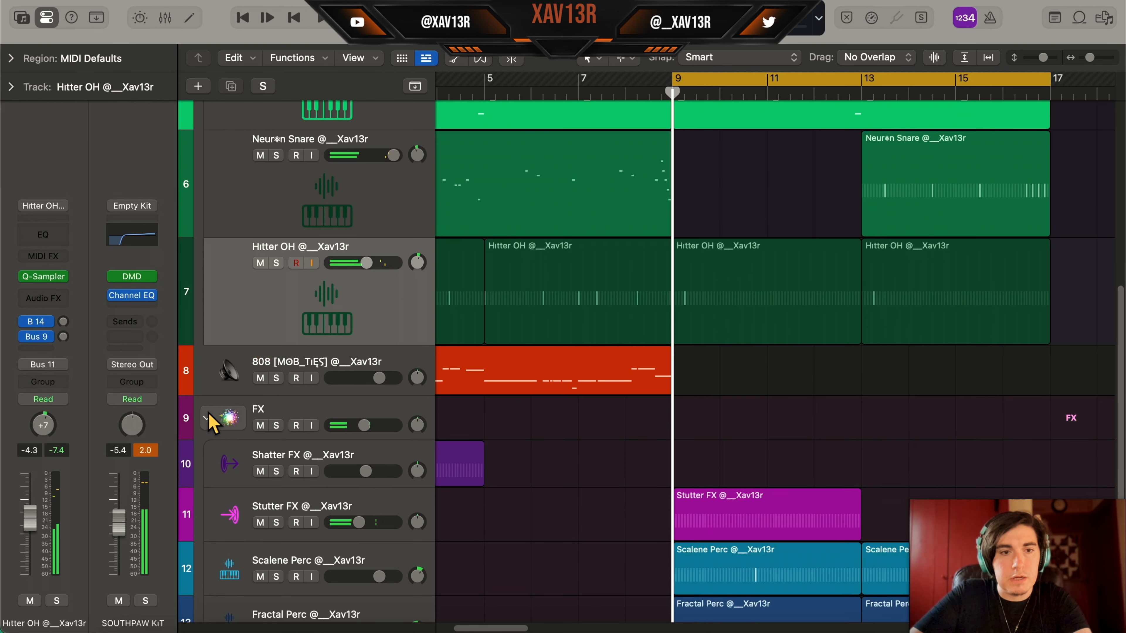
left_click(206, 418)
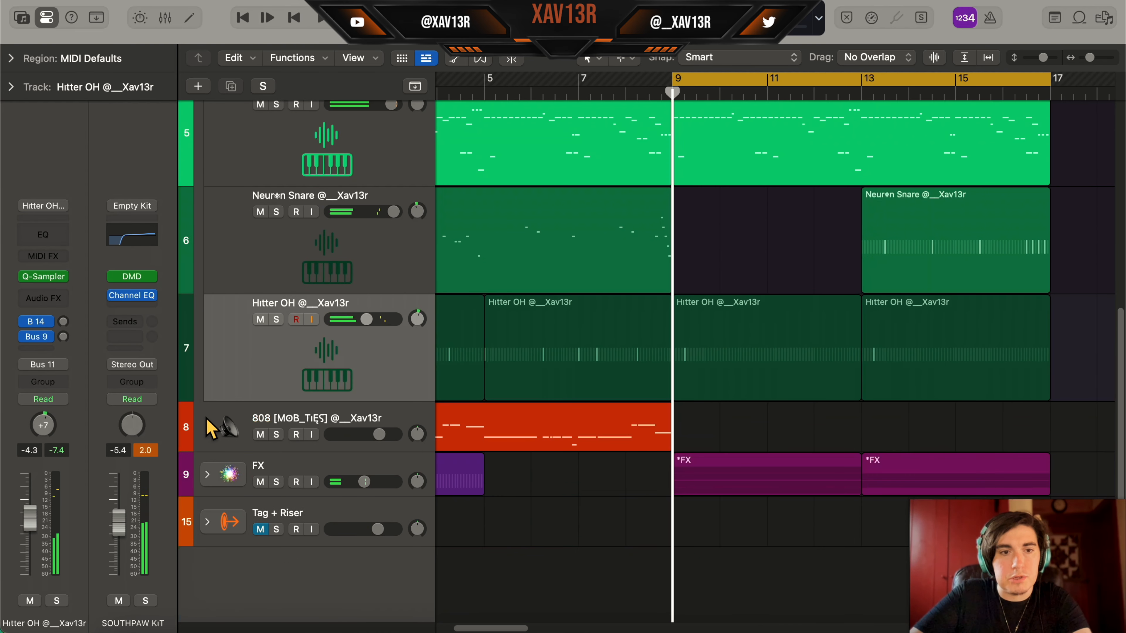
Step: Create an 808 region spanning bars 9 to 13 and open it in the Piano Roll
double_click(695, 413)
left_click_drag(715, 447, 860, 445)
key("p")
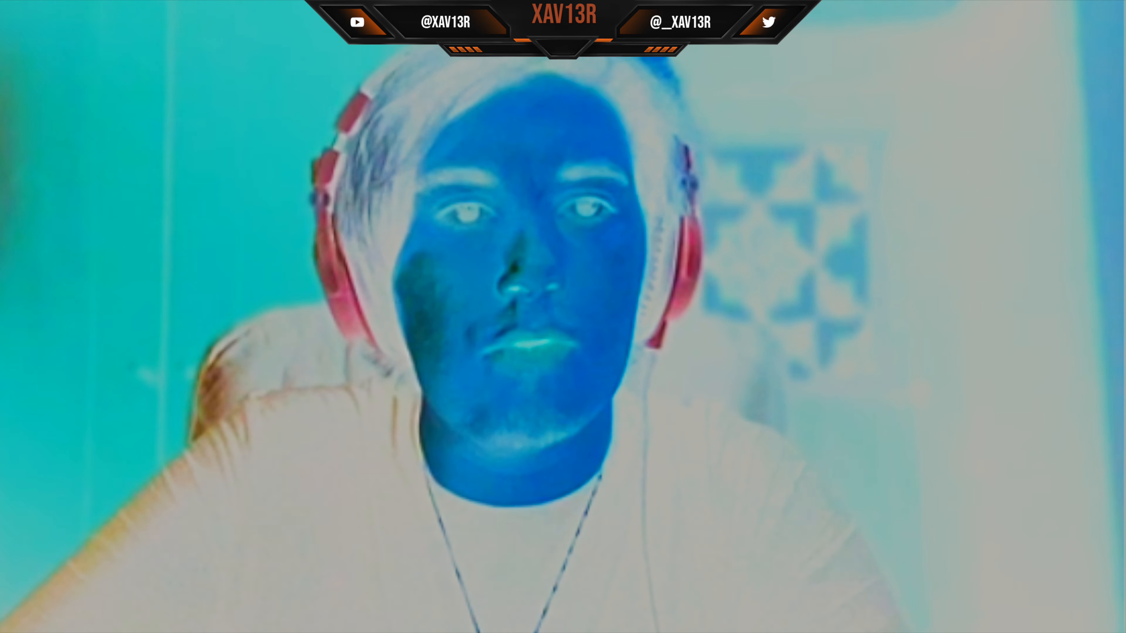
Step: Start the 808 bass line by drawing C3 notes across bars 9 to 11 while section B plays
key("space")
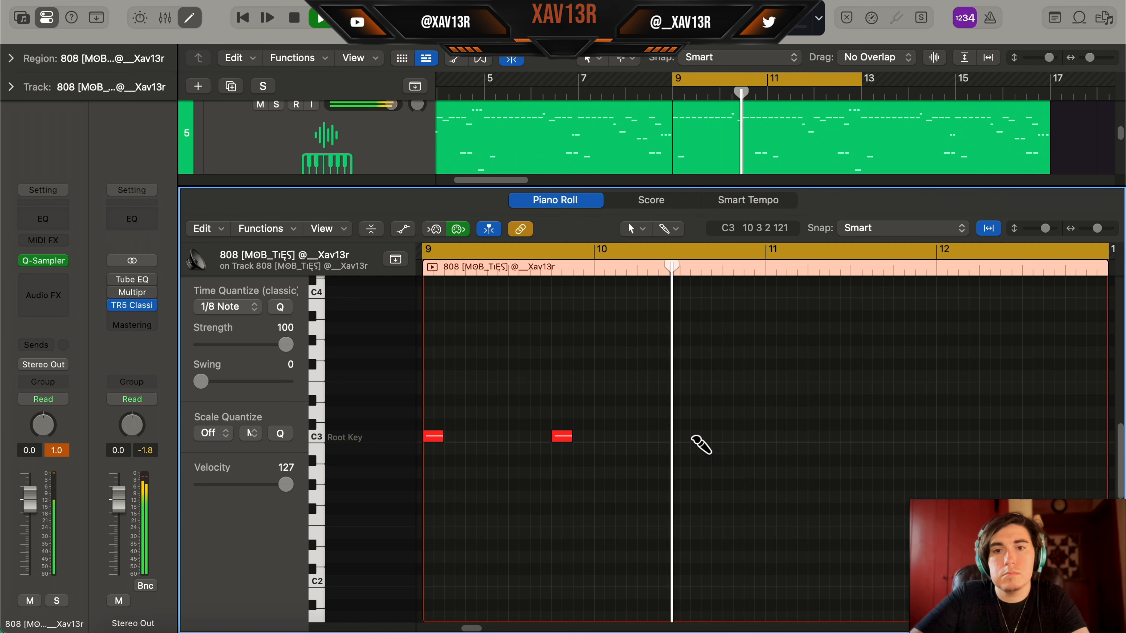
left_click(705, 439, "super")
left_click(776, 437, "super")
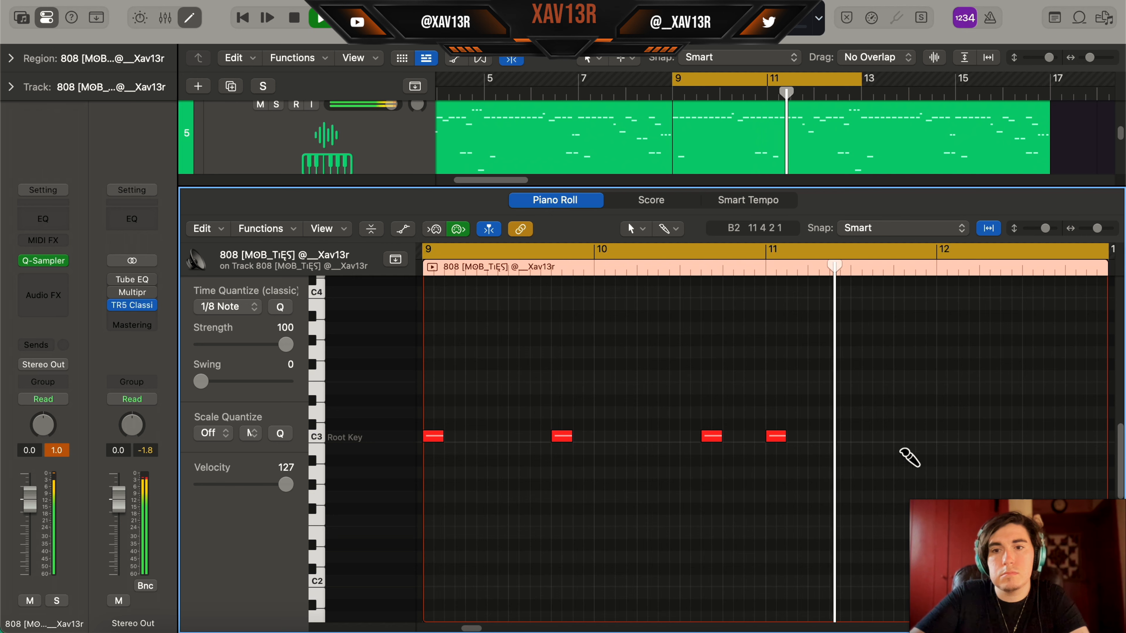
left_click(899, 437, "super")
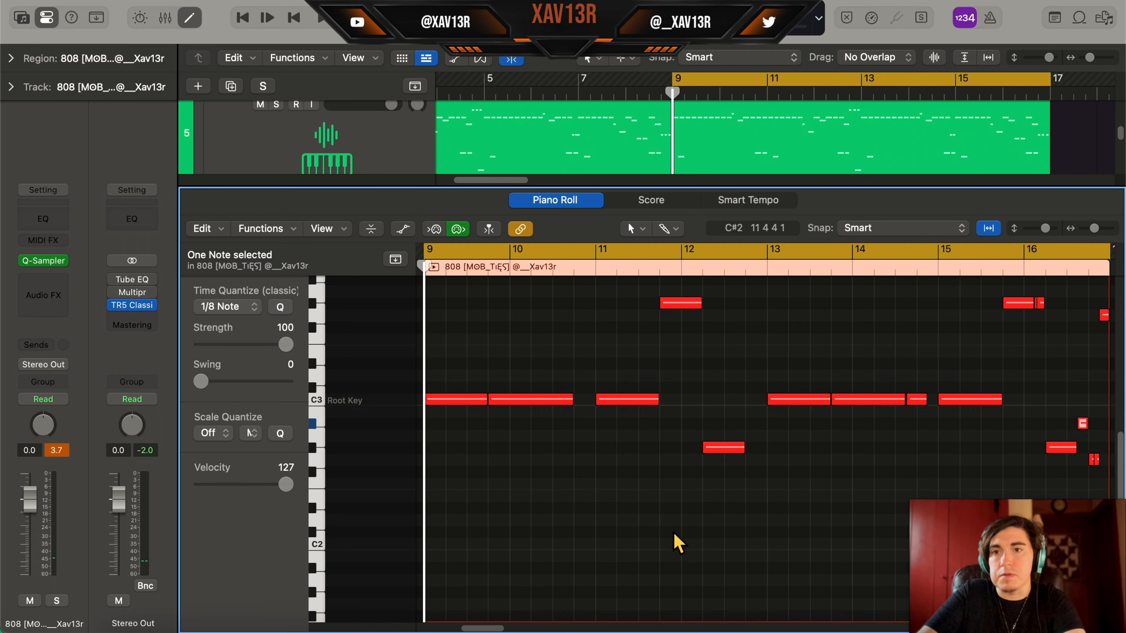
Step: Play section B, examine its tracks and the B region's waveform, and stop playback to look over the whole arrangement
scroll(676, 540, "down", 1)
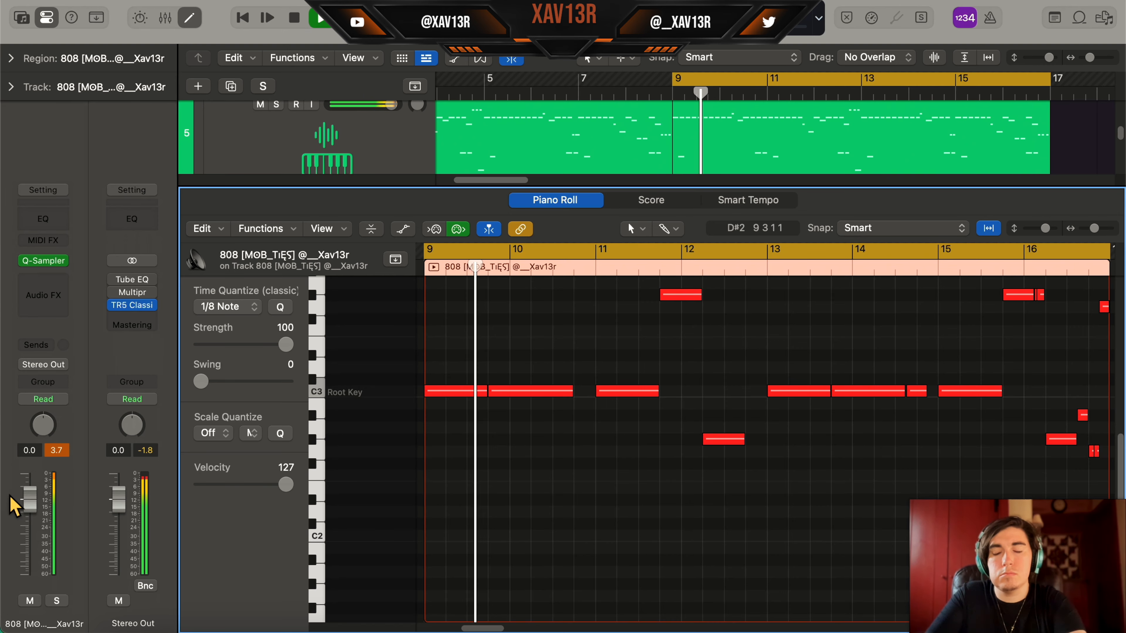
key("p")
scroll(975, 350, "up", 10)
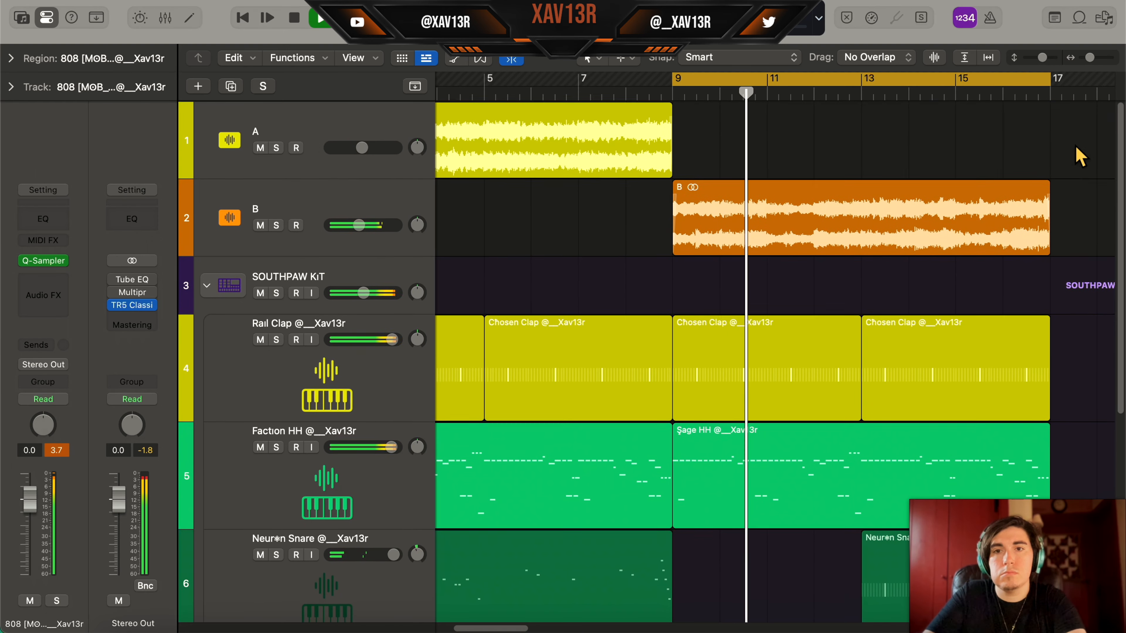
scroll(897, 277, "down", 8)
scroll(892, 284, "up", 8)
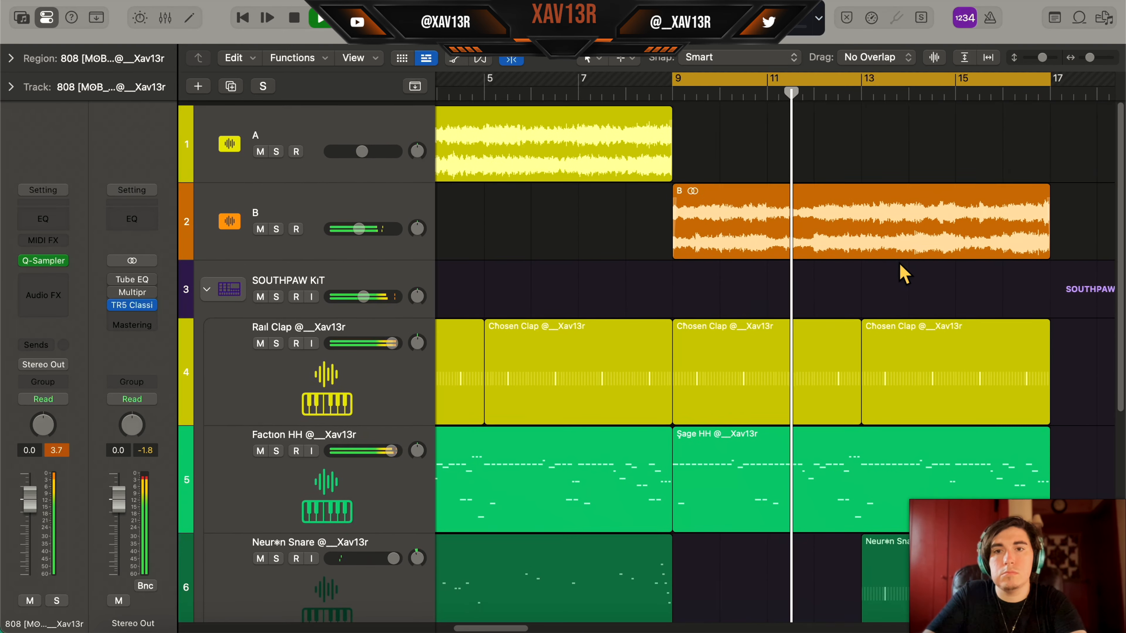
double_click(878, 221)
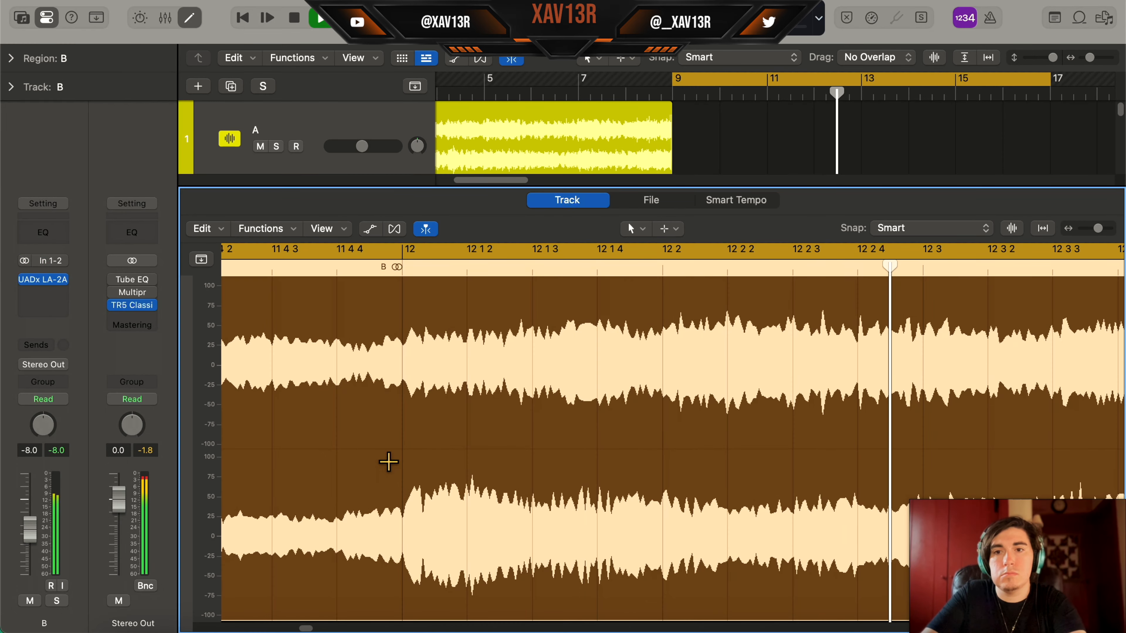
key("e")
key("space")
scroll(756, 233, "down", 5)
left_click(985, 253)
scroll(902, 288, "down", 8)
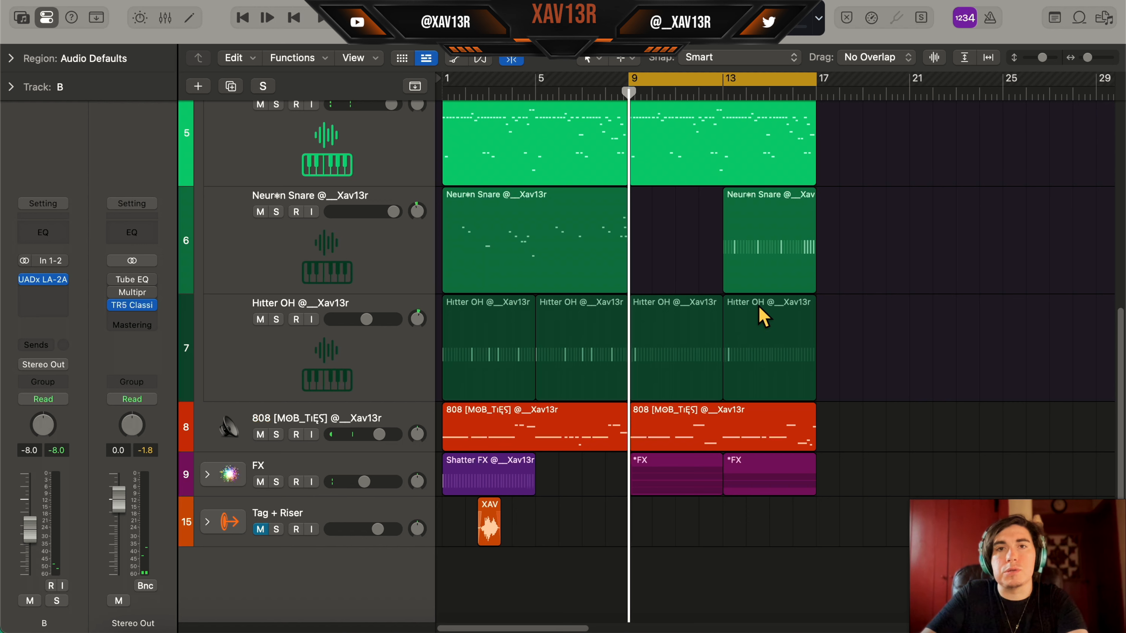